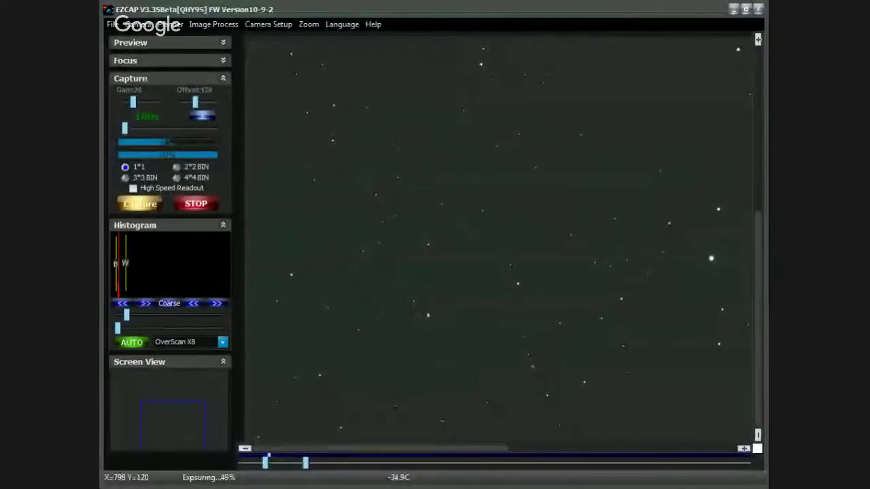
- Zoom the EZCAP star-field frame in about fourfold
{"action": "left_click", "coordinate": [212, 15]}
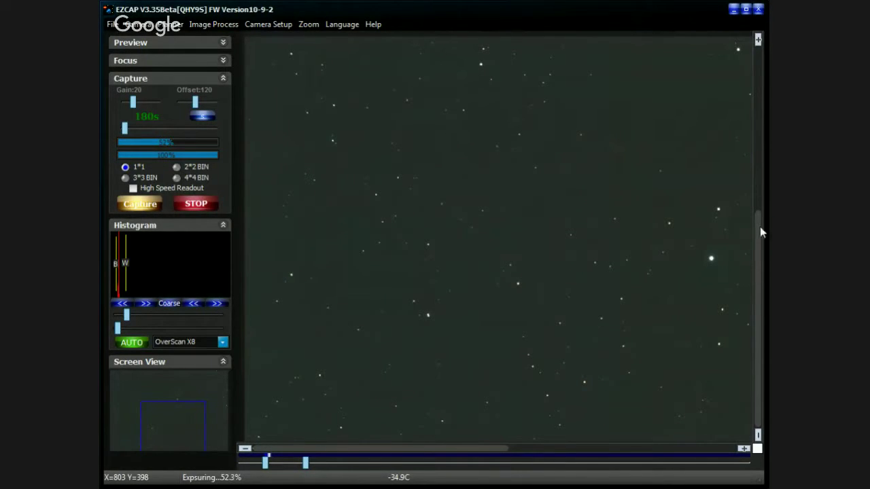
{"action": "scroll", "coordinate": [760, 226], "scroll_direction": "down", "scroll_amount": 3}
{"action": "left_click_drag", "start_coordinate": [761, 196], "coordinate": [762, 118]}
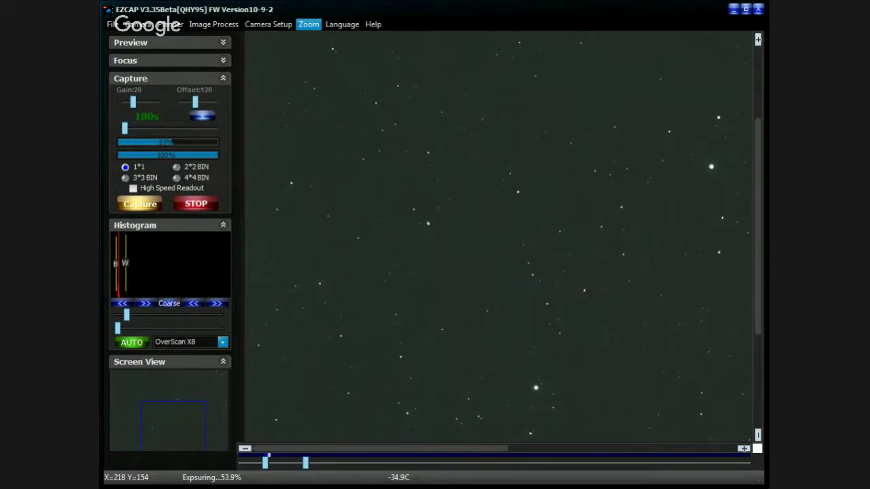
{"action": "left_click", "coordinate": [309, 24]}
{"action": "left_click", "coordinate": [325, 110]}
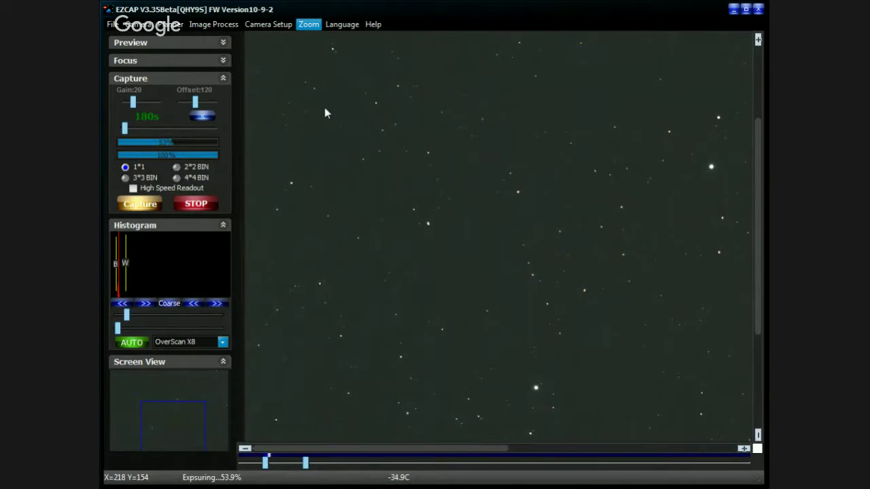
- Pan across the magnified frame to check the stars closely
{"action": "left_click", "coordinate": [756, 185]}
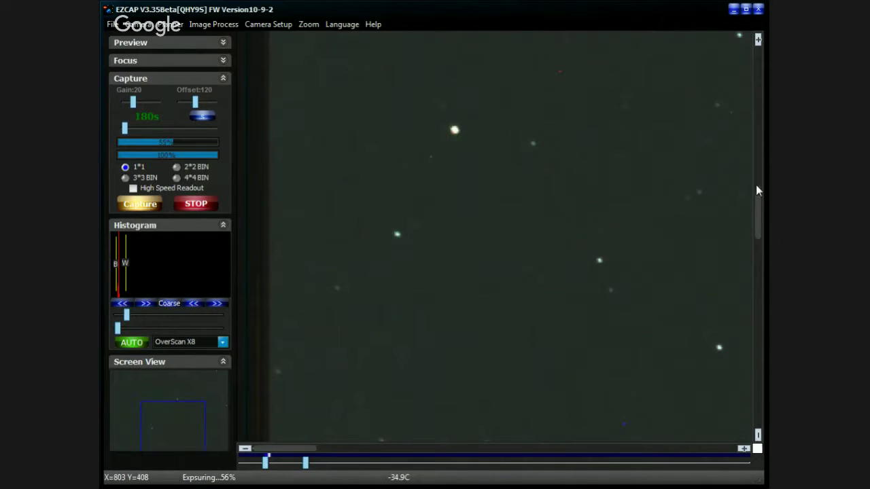
{"action": "left_click", "coordinate": [472, 451]}
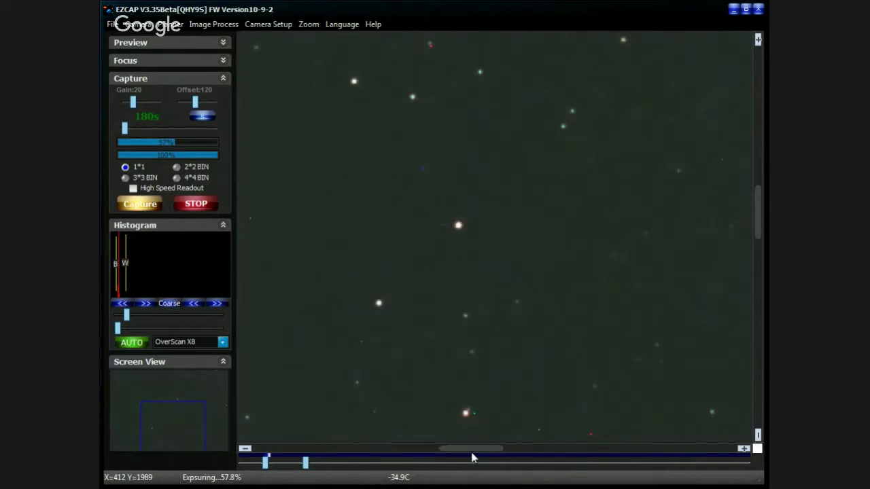
{"action": "left_click_drag", "start_coordinate": [473, 450], "coordinate": [438, 450]}
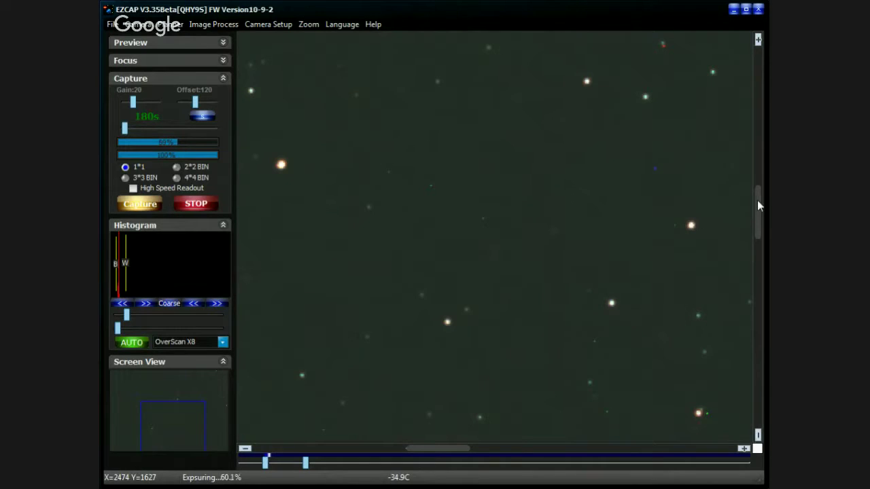
{"action": "left_click_drag", "start_coordinate": [758, 201], "coordinate": [755, 158]}
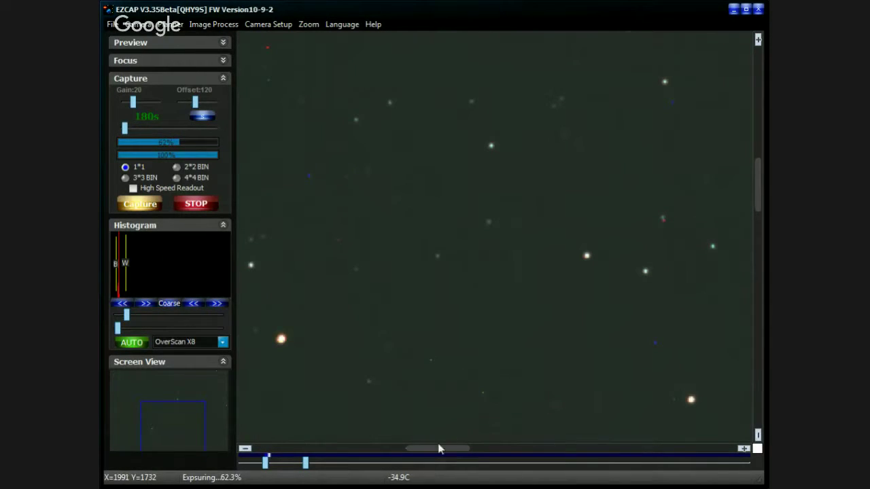
{"action": "left_click_drag", "start_coordinate": [439, 447], "coordinate": [476, 447]}
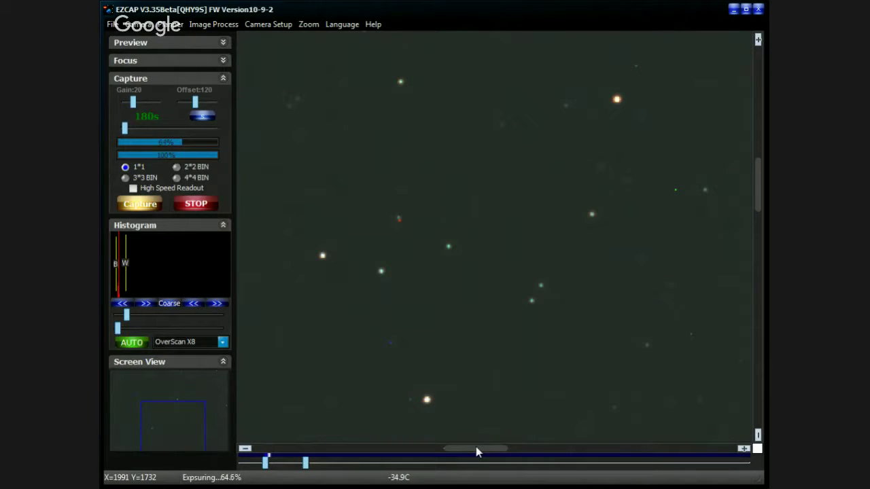
{"action": "left_click_drag", "start_coordinate": [476, 447], "coordinate": [519, 463]}
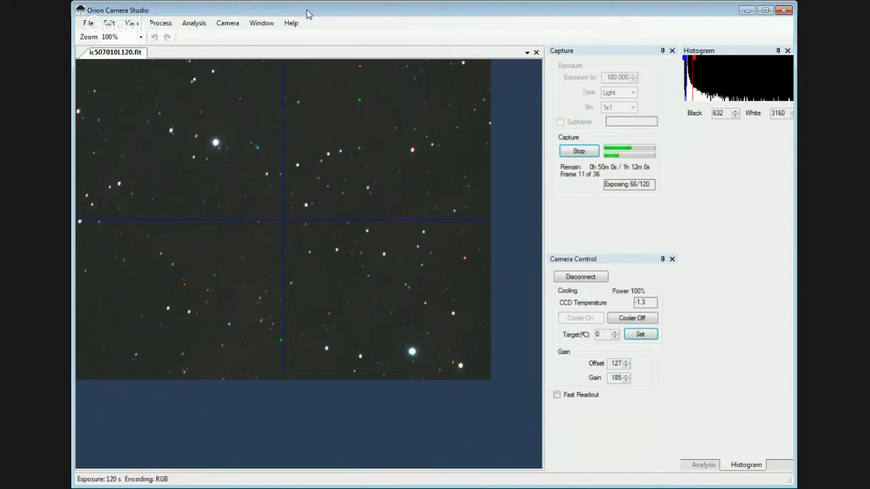
- Set Orion Camera Studio's zoom to 300% and pan around to inspect star shapes
{"action": "left_click", "coordinate": [141, 39]}
{"action": "scroll", "coordinate": [120, 71], "scroll_direction": "down", "scroll_amount": 2}
{"action": "left_click_drag", "start_coordinate": [223, 464], "coordinate": [301, 466]}
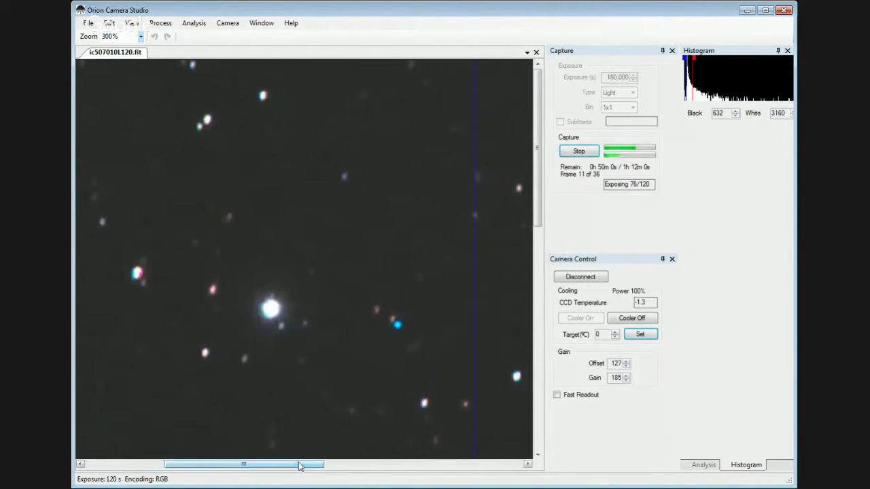
{"action": "left_click", "coordinate": [519, 188]}
{"action": "left_click_drag", "start_coordinate": [536, 145], "coordinate": [538, 149]}
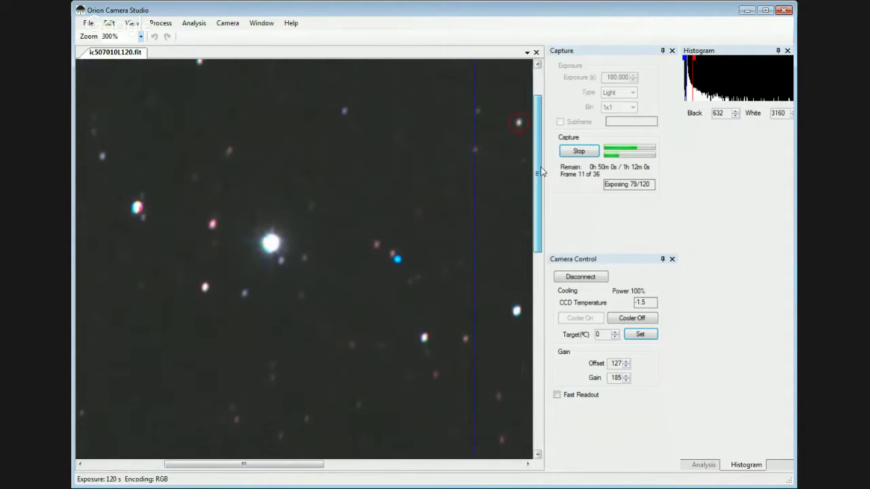
{"action": "left_click_drag", "start_coordinate": [542, 172], "coordinate": [542, 194]}
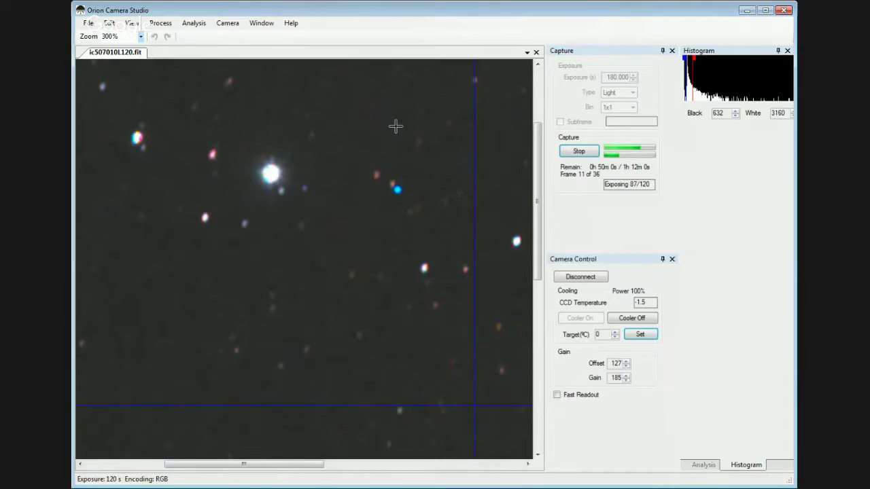
{"action": "left_click_drag", "start_coordinate": [539, 140], "coordinate": [542, 149]}
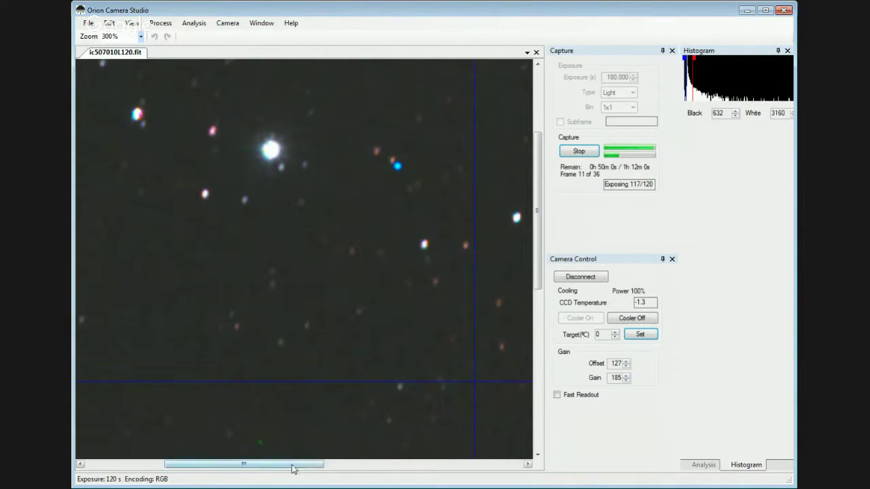
{"action": "left_click_drag", "start_coordinate": [293, 469], "coordinate": [394, 479]}
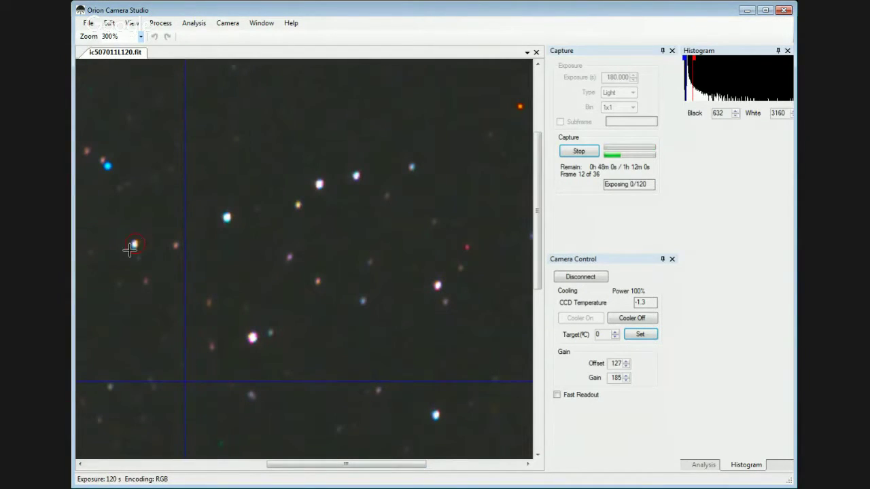
{"action": "left_click_drag", "start_coordinate": [314, 469], "coordinate": [189, 465]}
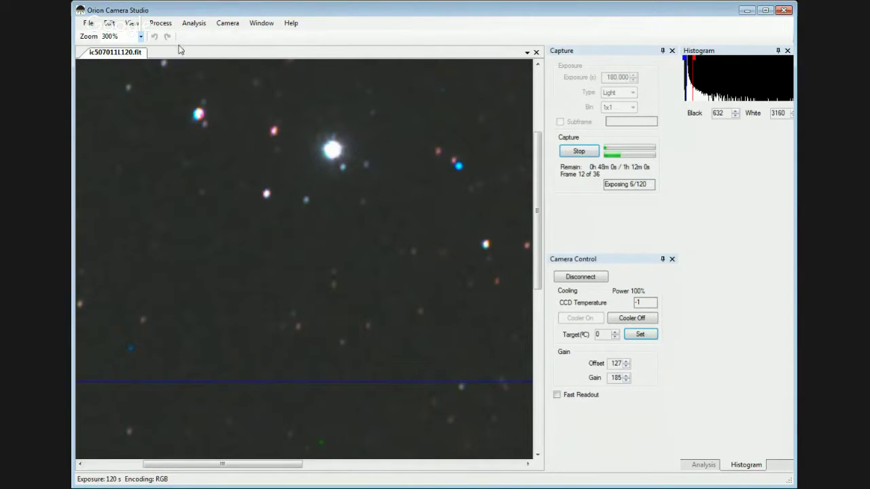
- Drop the colour frame's zoom to 200% and pan to survey the wider field
{"action": "left_click", "coordinate": [143, 39]}
{"action": "key", "text": "Up"}
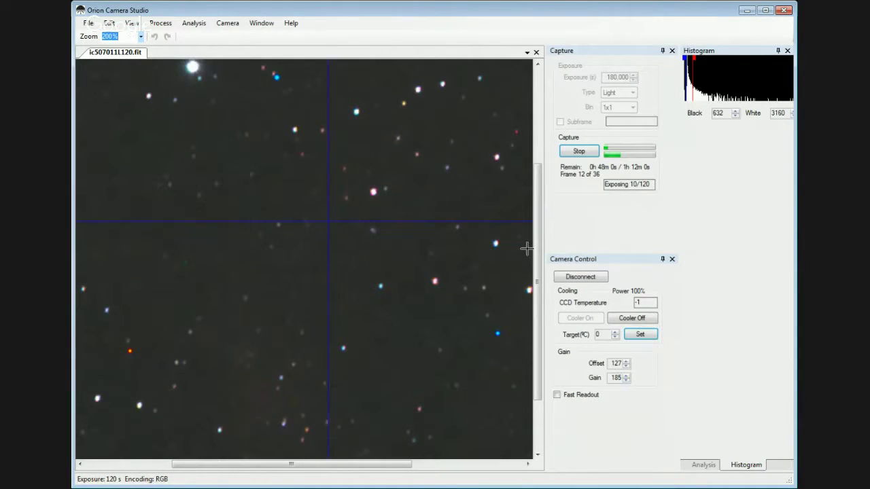
{"action": "left_click_drag", "start_coordinate": [537, 249], "coordinate": [516, 146]}
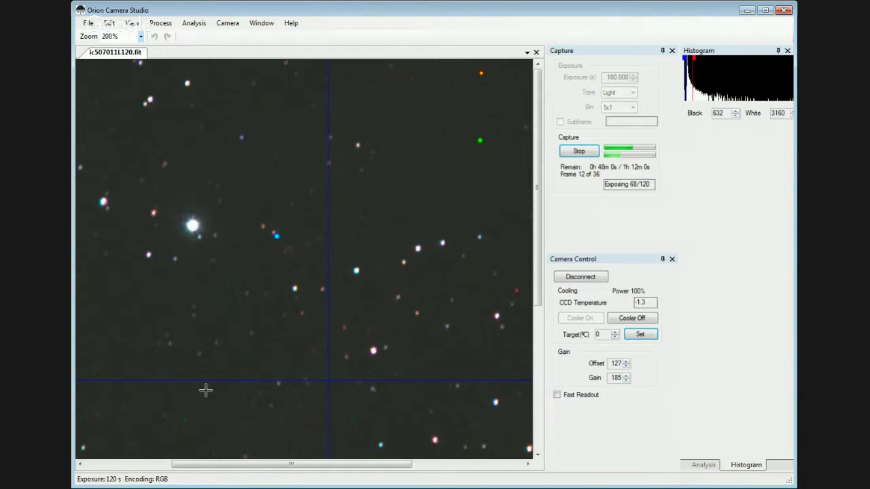
{"action": "left_click_drag", "start_coordinate": [233, 467], "coordinate": [175, 466]}
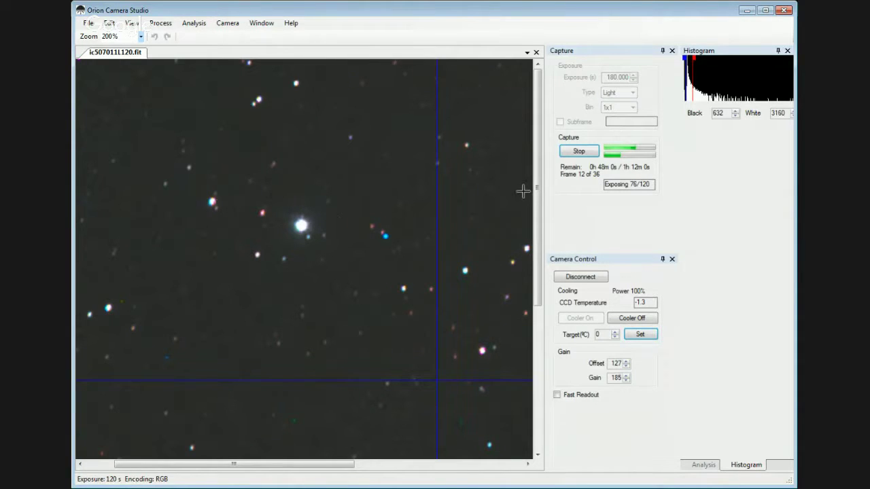
{"action": "left_click_drag", "start_coordinate": [538, 157], "coordinate": [539, 326]}
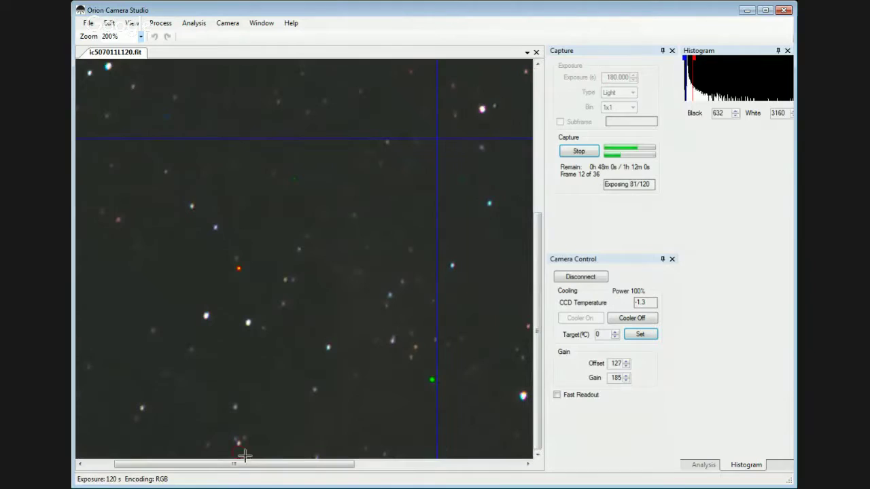
{"action": "left_click_drag", "start_coordinate": [235, 466], "coordinate": [270, 468]}
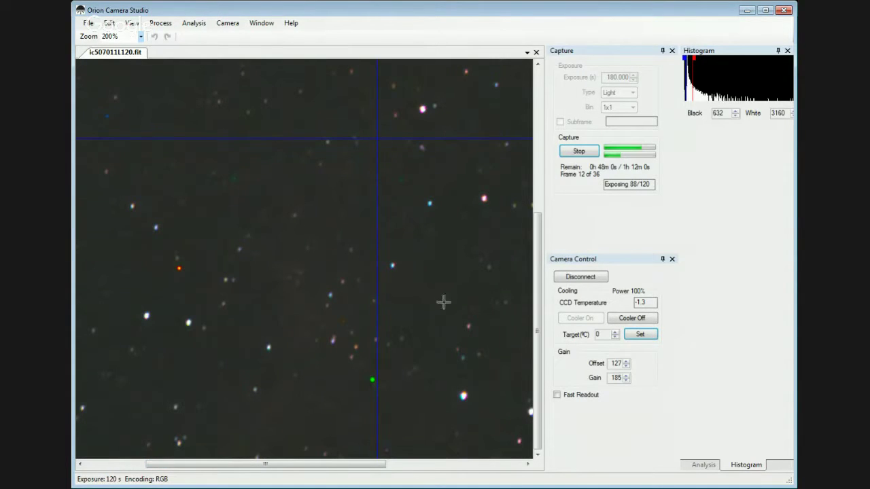
{"action": "left_click_drag", "start_coordinate": [539, 254], "coordinate": [539, 165]}
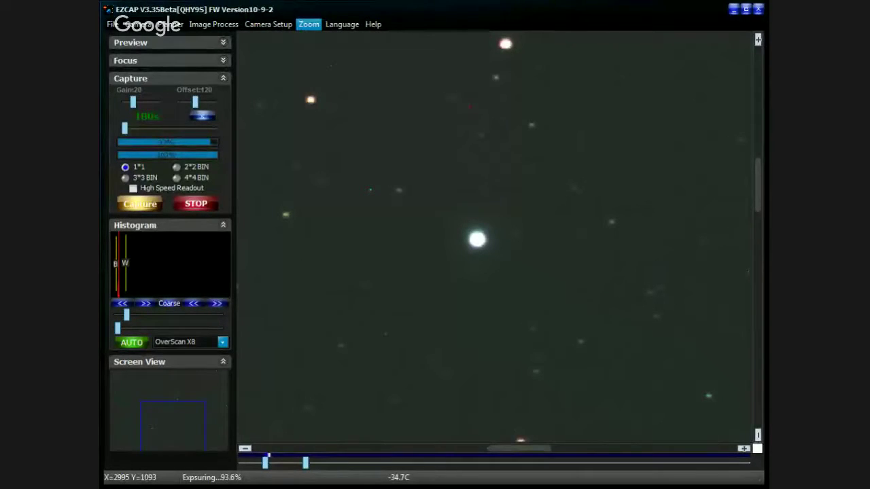
- Fit the star frame, maximise EZCAP, enlarge the image to fill the window, then minimise EZCAP
{"action": "left_click", "coordinate": [375, 91]}
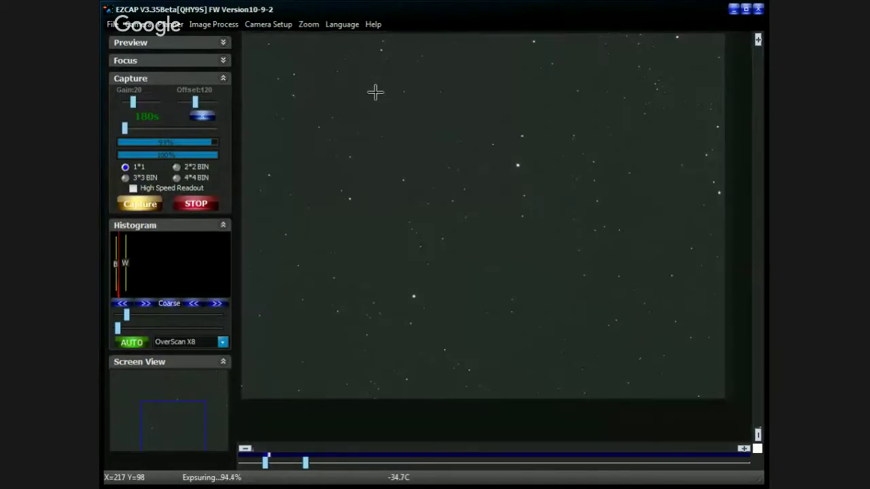
{"action": "left_click", "coordinate": [746, 9]}
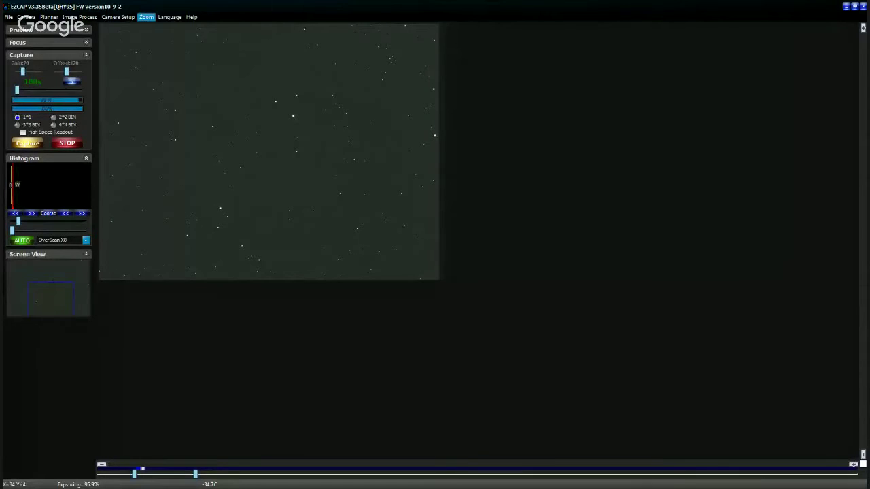
{"action": "left_click", "coordinate": [146, 17]}
{"action": "left_click", "coordinate": [156, 35]}
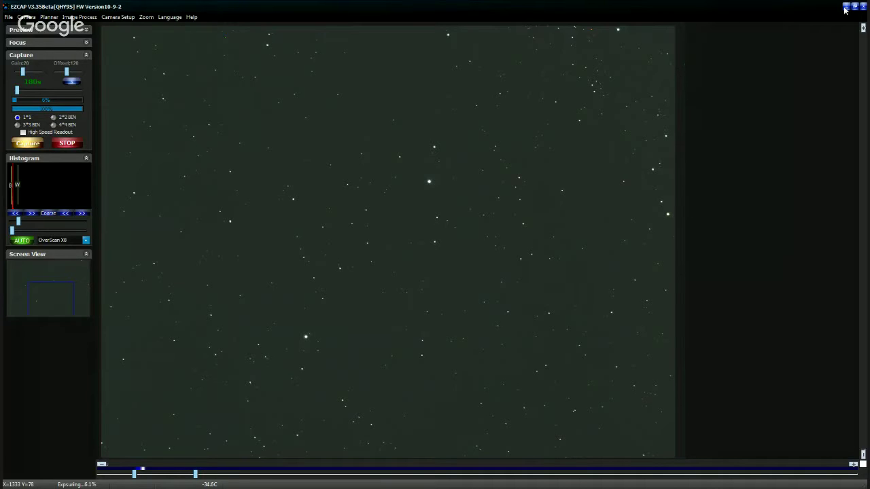
{"action": "left_click", "coordinate": [846, 8]}
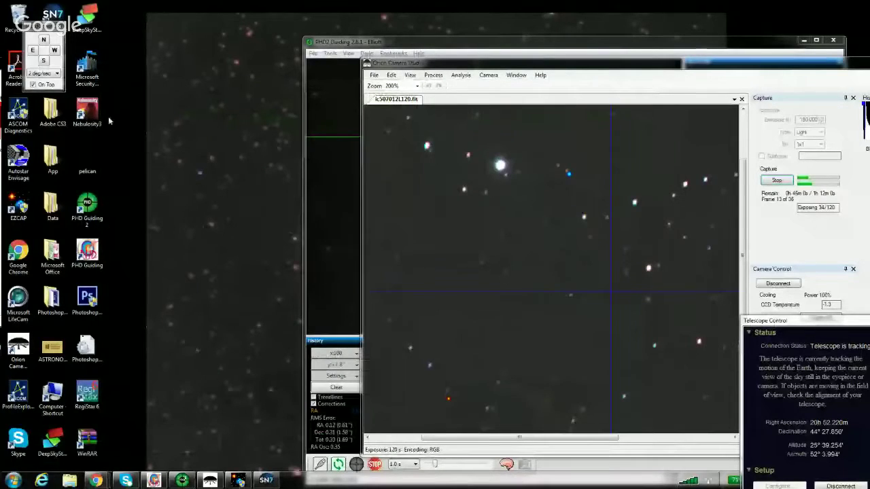
- Maximise Nebulosity, move the telescope control windows to the lower right, and open File > Batch
{"action": "left_click", "coordinate": [96, 117]}
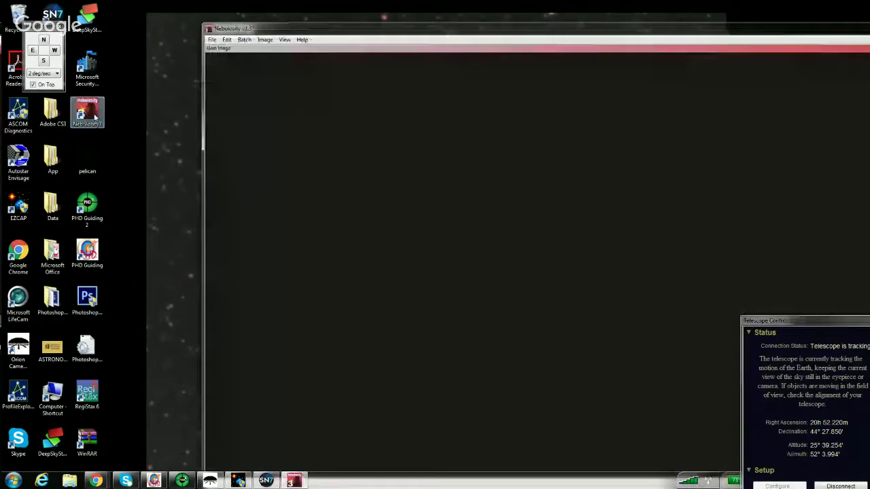
{"action": "double_click", "coordinate": [363, 30]}
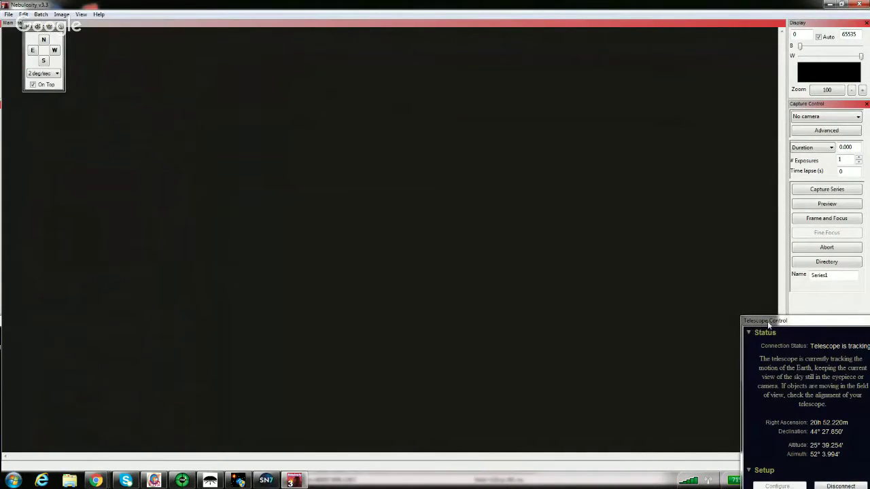
{"action": "left_click_drag", "start_coordinate": [772, 321], "coordinate": [819, 426]}
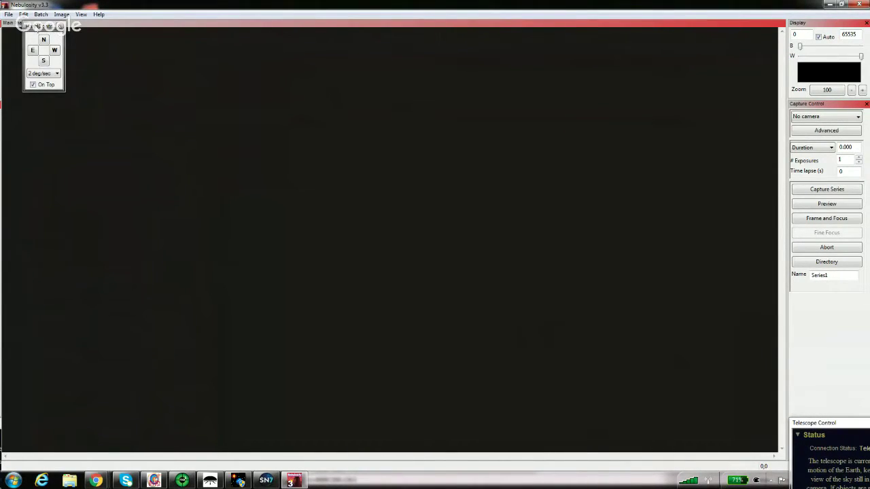
{"action": "left_click_drag", "start_coordinate": [36, 28], "coordinate": [757, 425]}
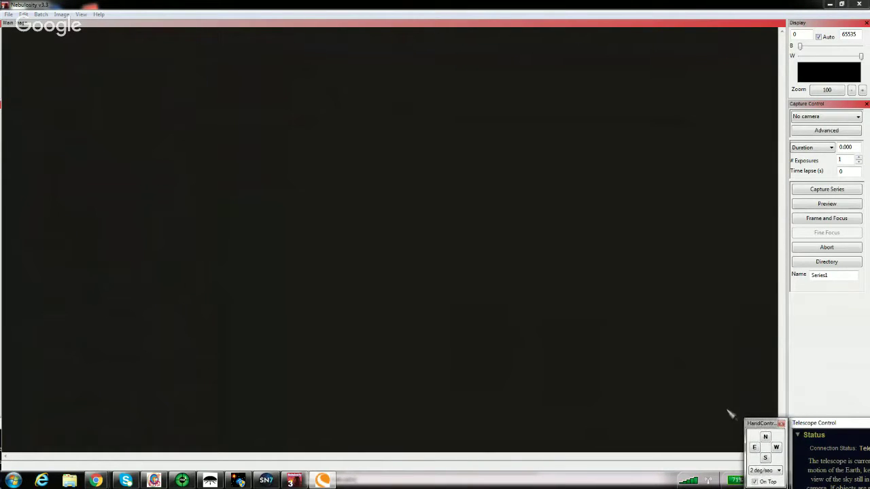
{"action": "left_click", "coordinate": [8, 14]}
{"action": "mouse_move", "coordinate": [40, 15]}
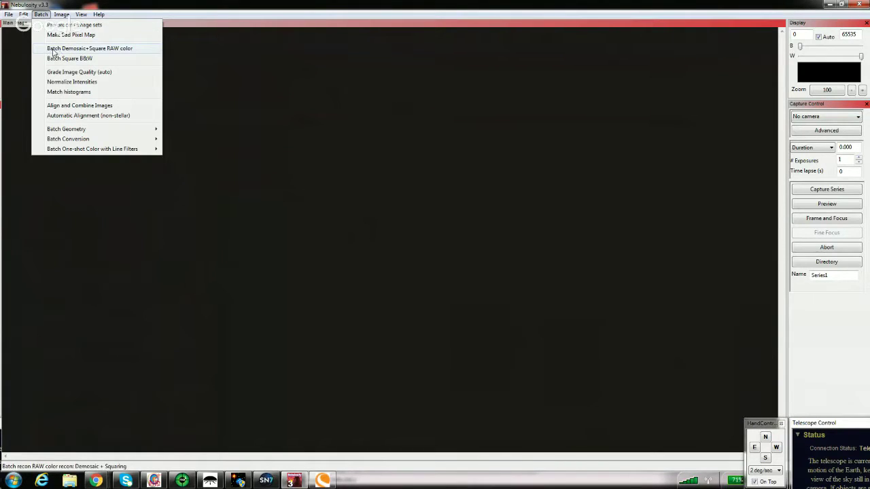
- Batch demosaic and square the eight IC5070 180 s frames from the C: drive
{"action": "left_click", "coordinate": [101, 49]}
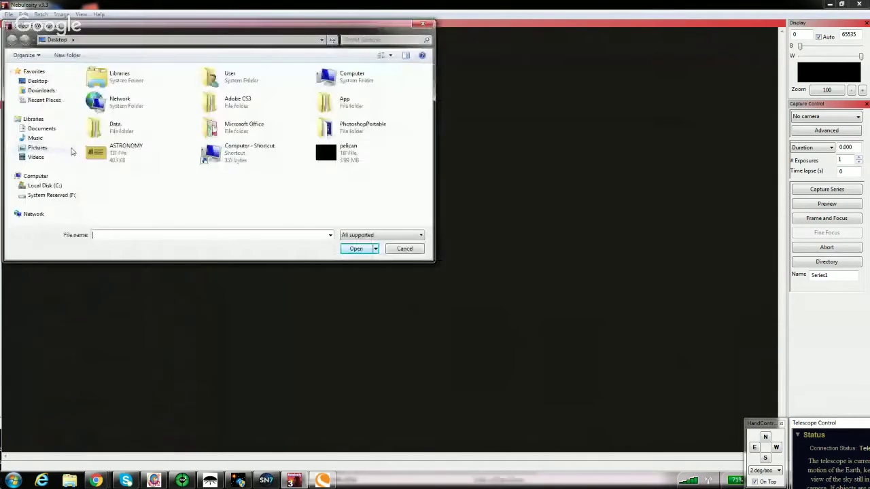
{"action": "left_click", "coordinate": [54, 138]}
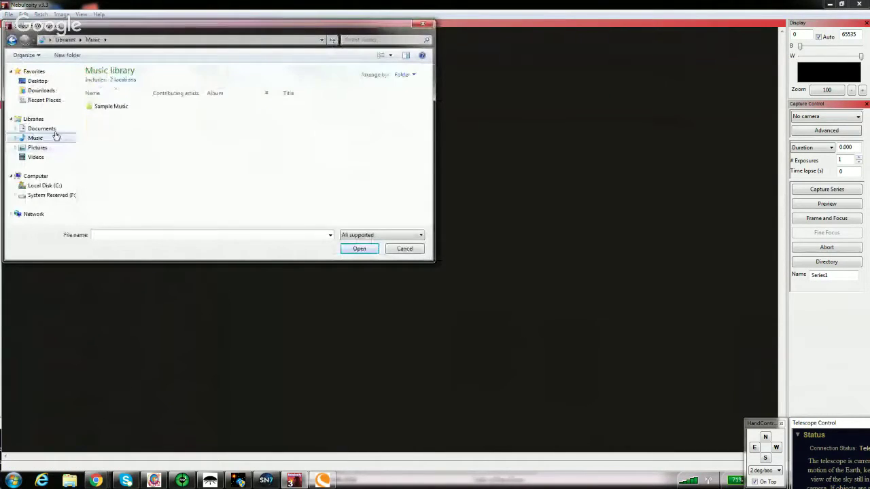
{"action": "left_click", "coordinate": [40, 186]}
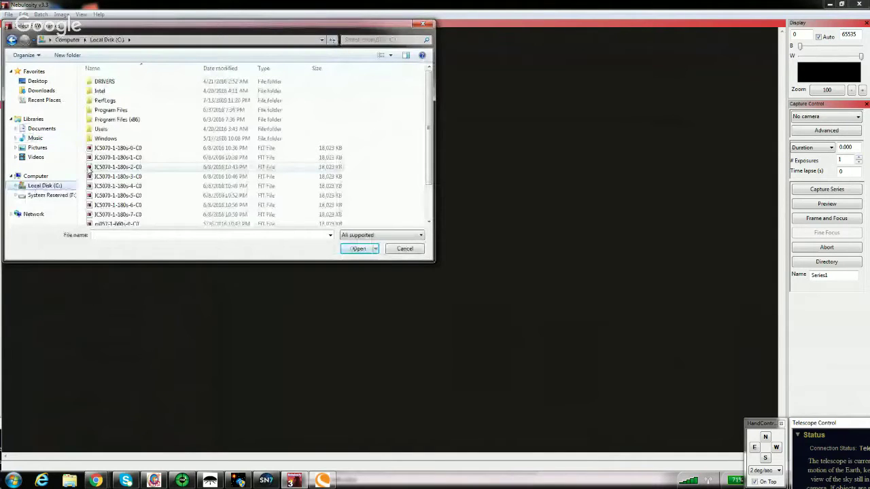
{"action": "left_click_drag", "start_coordinate": [368, 145], "coordinate": [153, 174]}
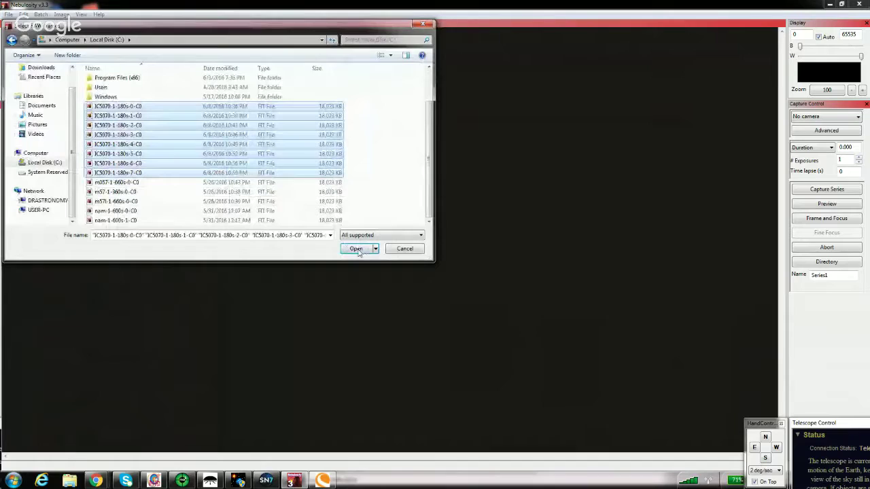
{"action": "left_click", "coordinate": [356, 249]}
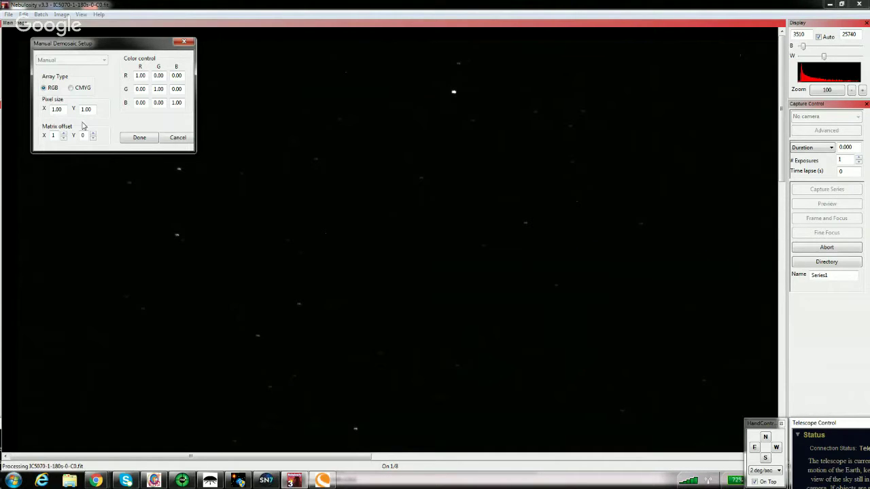
{"action": "left_click", "coordinate": [140, 138]}
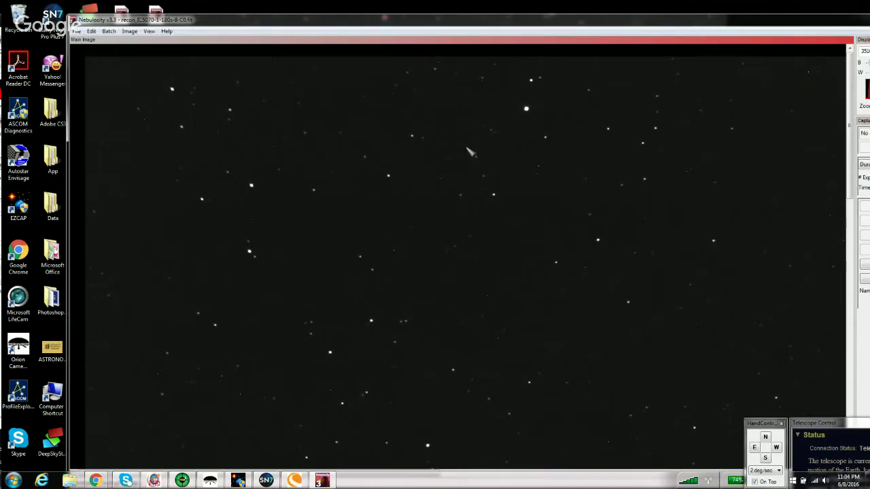
- Make a new desktop folder named 'ic5070'
{"action": "double_click", "coordinate": [560, 25]}
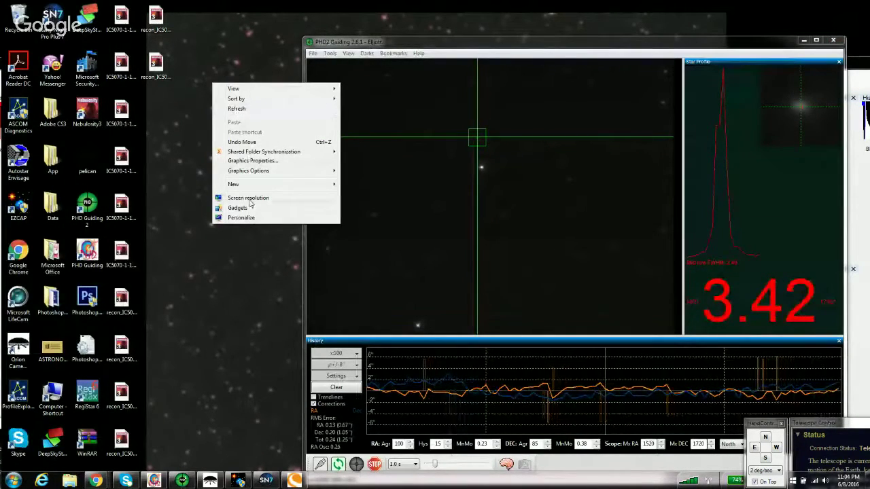
{"action": "mouse_move", "coordinate": [246, 186]}
{"action": "left_click", "coordinate": [359, 181]}
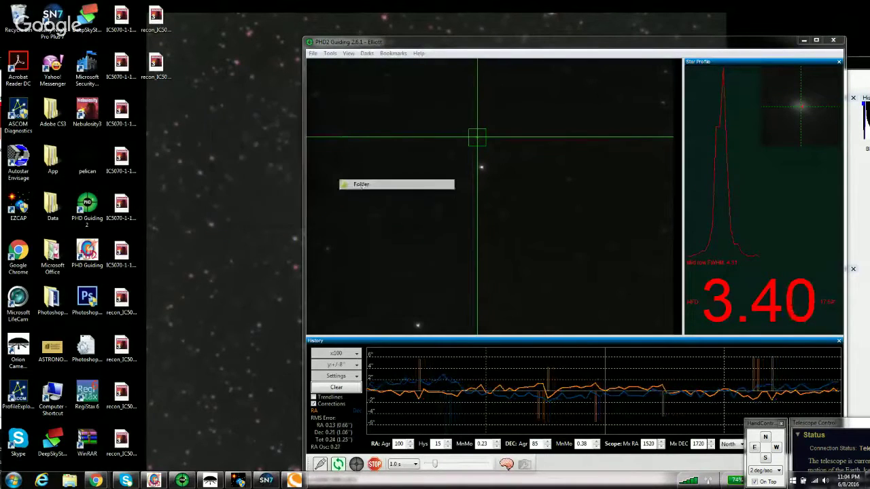
{"action": "type", "text": "ic5"}
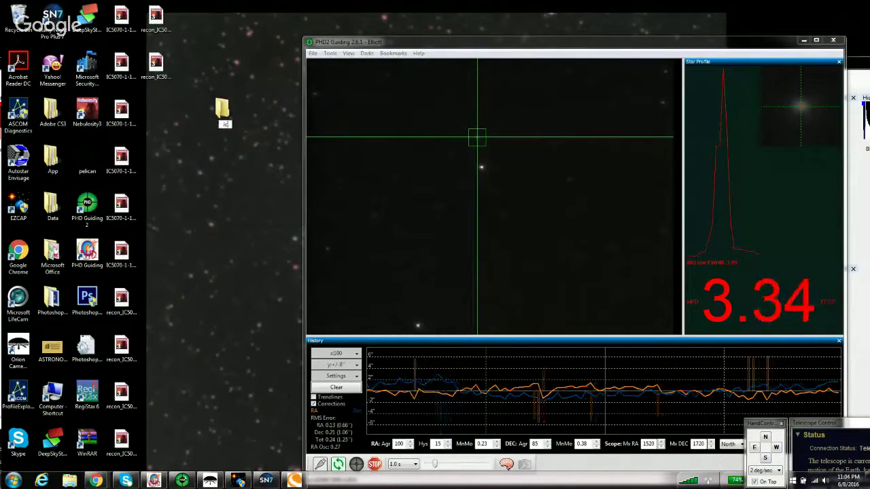
{"action": "type", "text": "070"}
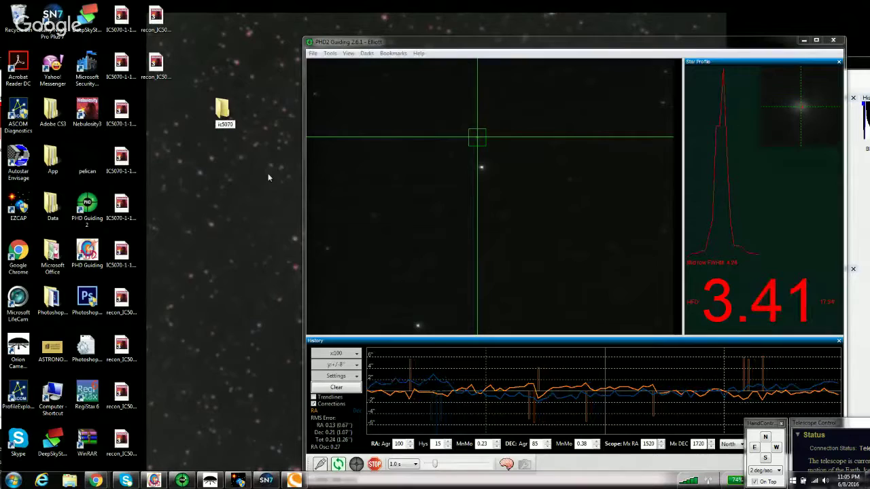
{"action": "key", "text": "Return"}
- Select all recon_IC5070 colour files on the desktop and drag them into ic5070
{"action": "left_click_drag", "start_coordinate": [190, 3], "coordinate": [140, 83]}
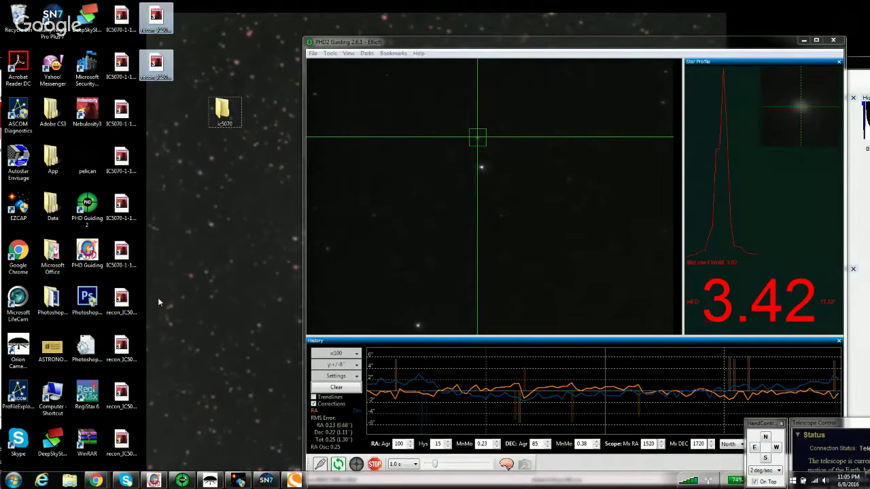
{"action": "left_click_drag", "start_coordinate": [158, 297], "coordinate": [107, 462]}
{"action": "left_click_drag", "start_coordinate": [121, 307], "coordinate": [225, 112]}
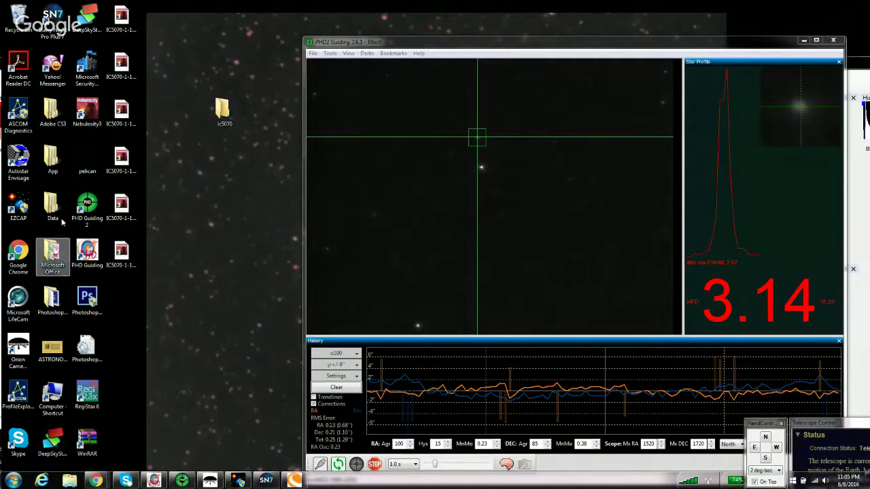
- Launch DeepSkyStacker Live, monitor the ic5070 folder, and process its six existing images
{"action": "double_click", "coordinate": [91, 21]}
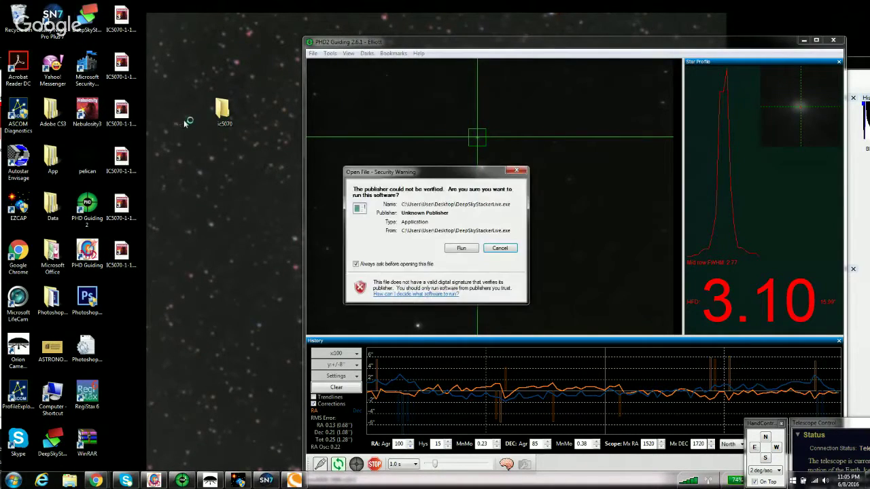
{"action": "left_click", "coordinate": [463, 249]}
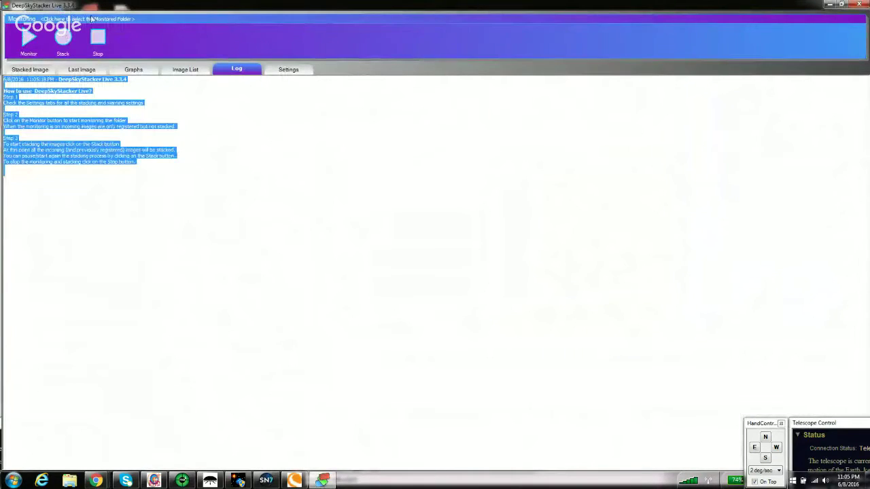
{"action": "left_click", "coordinate": [91, 19]}
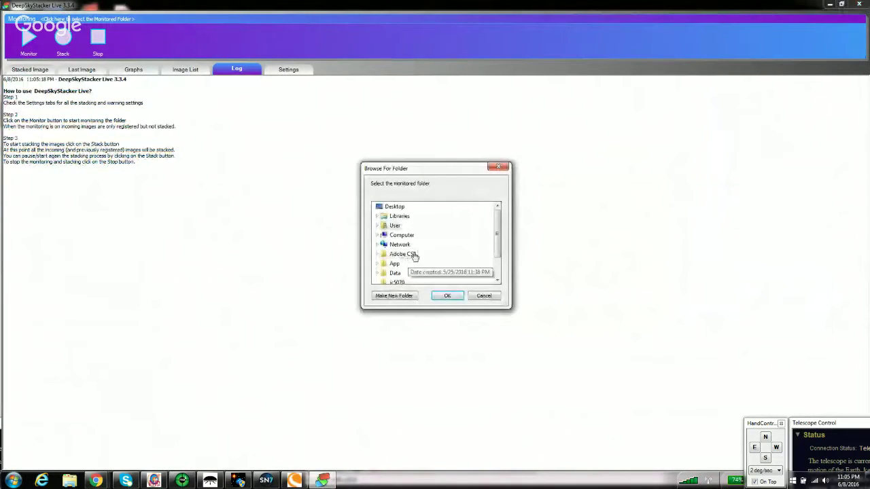
{"action": "scroll", "coordinate": [408, 256], "scroll_direction": "down", "scroll_amount": 1}
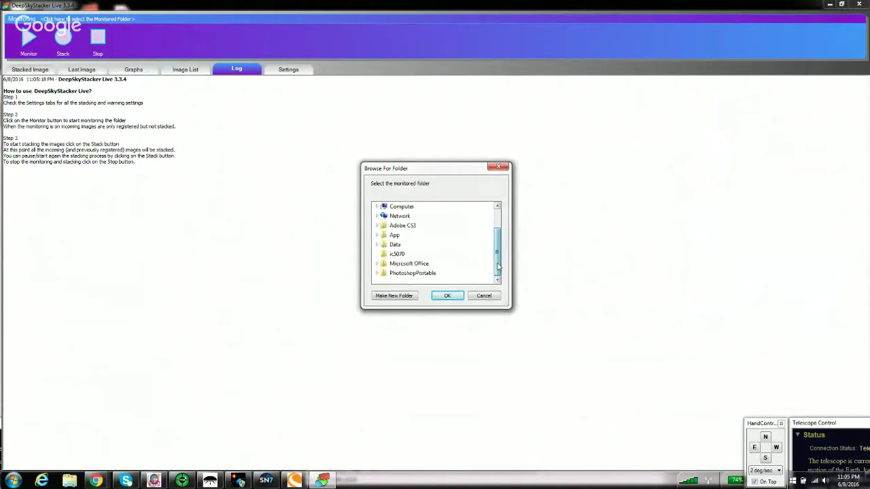
{"action": "left_click", "coordinate": [397, 254]}
{"action": "left_click", "coordinate": [447, 296]}
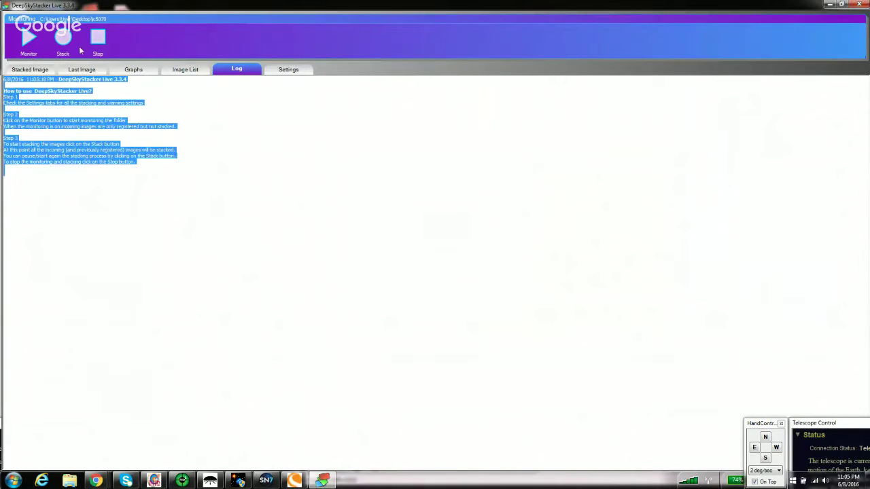
{"action": "left_click", "coordinate": [25, 41]}
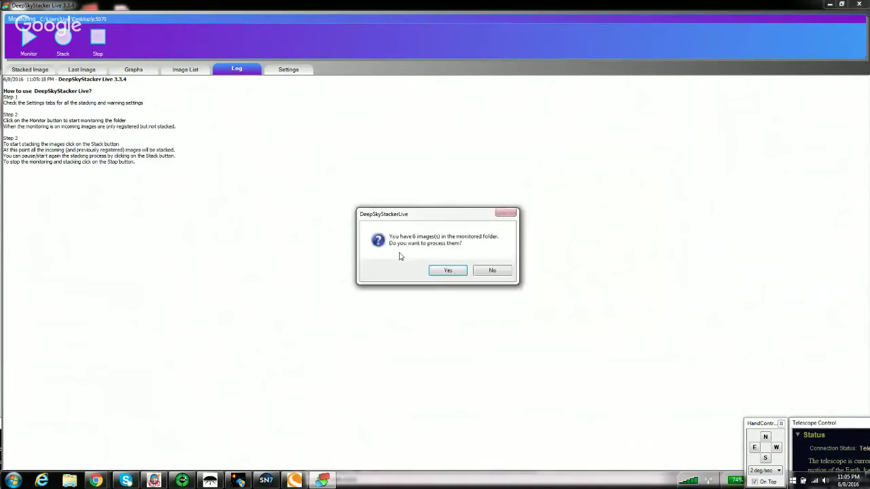
{"action": "left_click", "coordinate": [452, 271]}
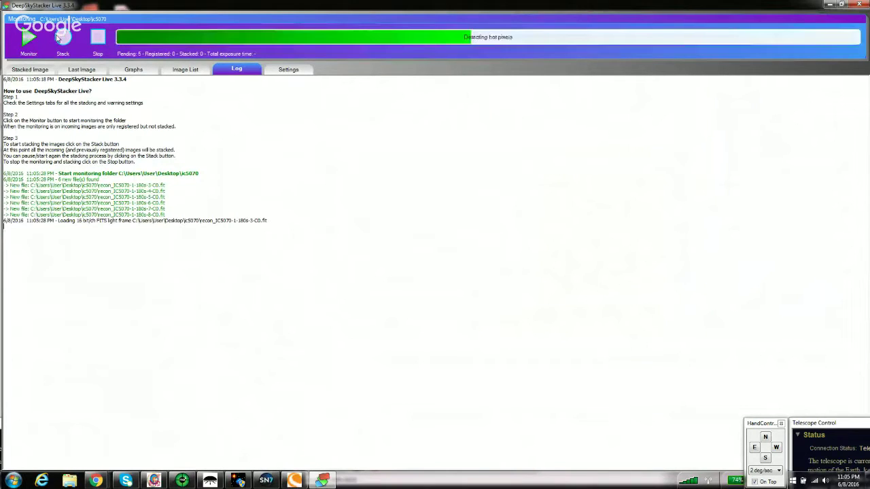
- Stack the registered frames and raise the black point to brighten the IC5070 image
{"action": "left_click", "coordinate": [60, 40]}
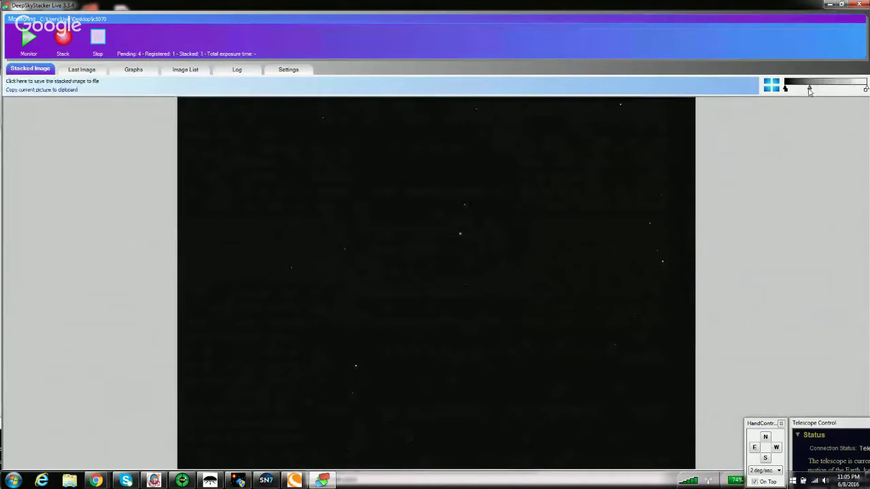
{"action": "left_click_drag", "start_coordinate": [787, 89], "coordinate": [805, 90]}
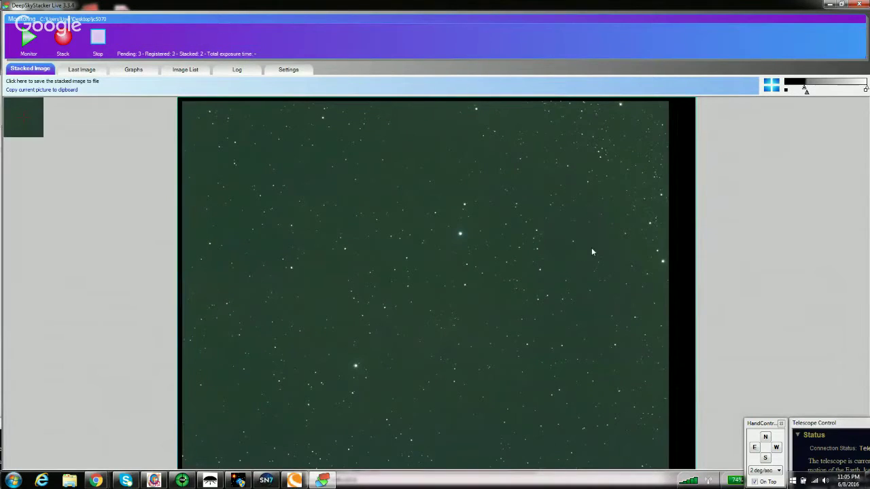
{"action": "scroll", "coordinate": [458, 258], "scroll_direction": "up", "scroll_amount": 3}
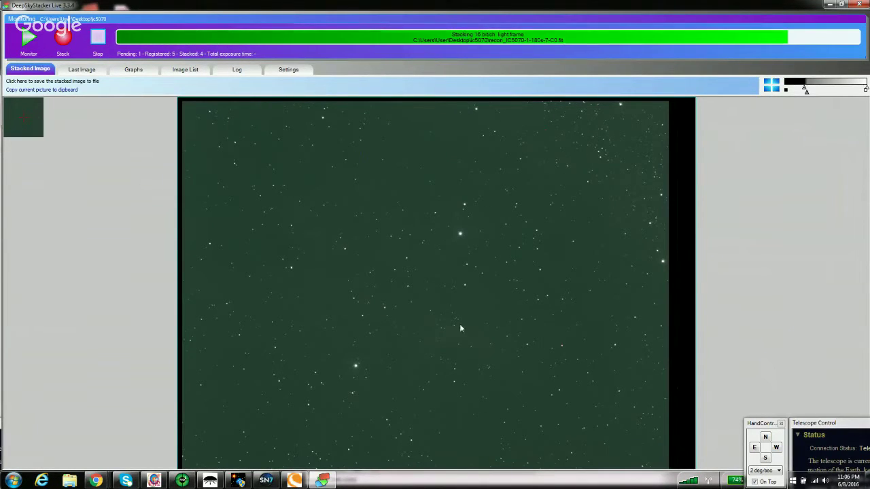
{"action": "scroll", "coordinate": [463, 313], "scroll_direction": "up", "scroll_amount": 2}
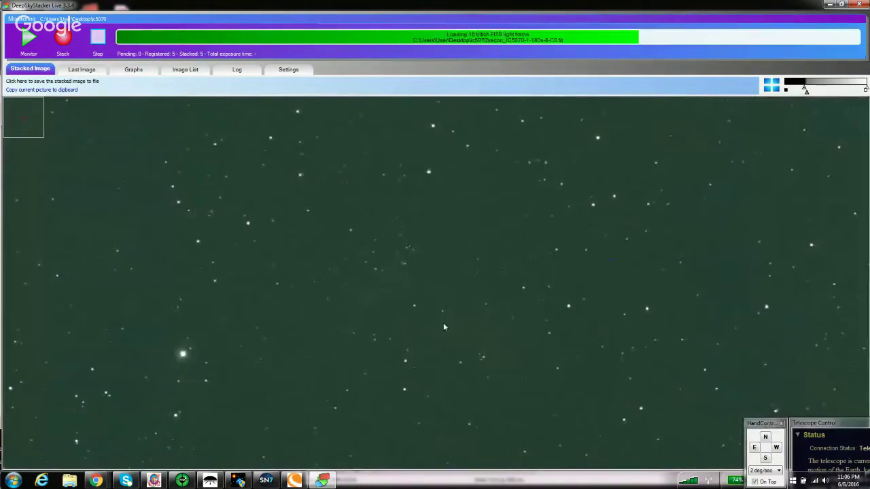
{"action": "scroll", "coordinate": [435, 320], "scroll_direction": "up", "scroll_amount": 1}
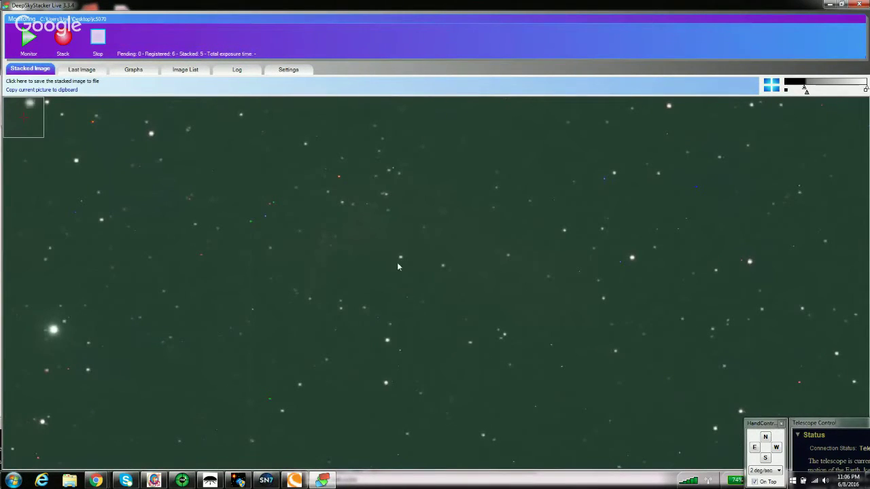
{"action": "scroll", "coordinate": [398, 265], "scroll_direction": "up", "scroll_amount": 2}
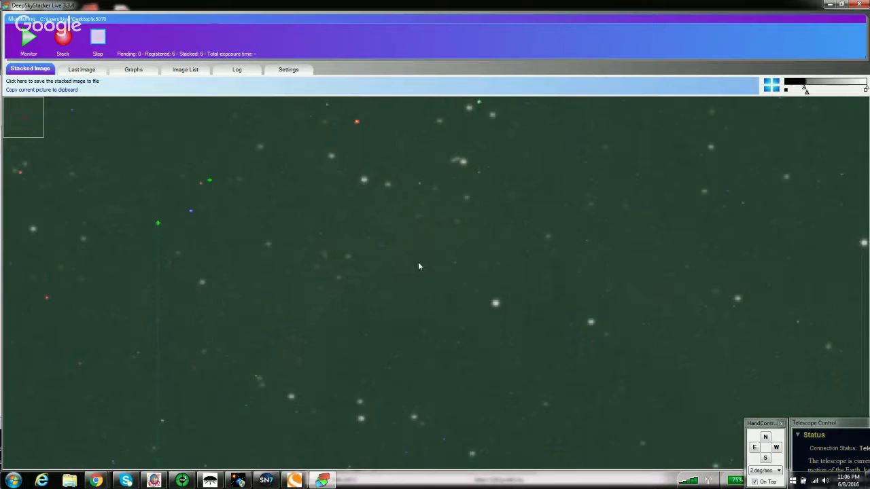
{"action": "scroll", "coordinate": [418, 262], "scroll_direction": "down", "scroll_amount": 3}
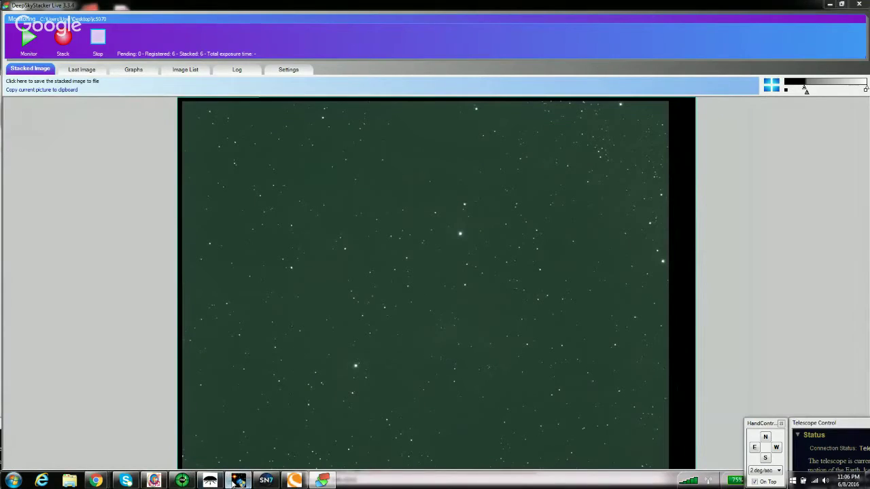
- Check EZCAP's capture progress, then minimize EZCAP and DeepSkyStacker Live to reveal PHD2 Guiding
{"action": "left_click", "coordinate": [238, 482]}
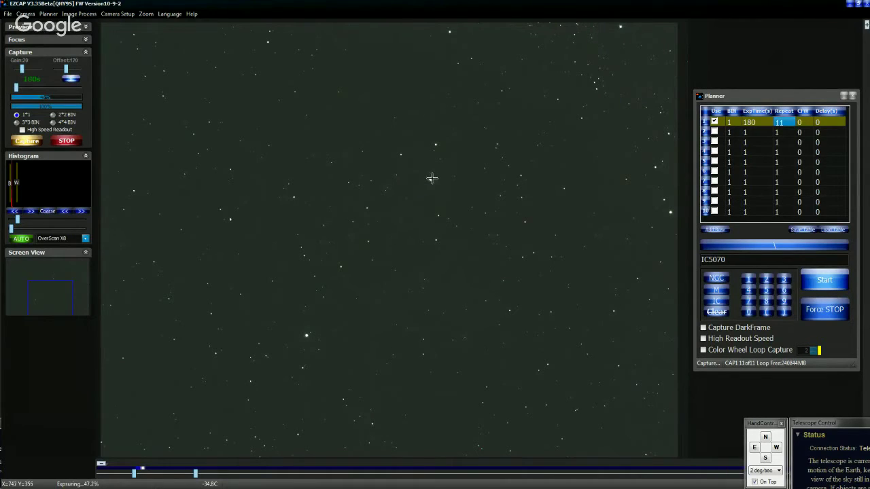
{"action": "left_click", "coordinate": [849, 4]}
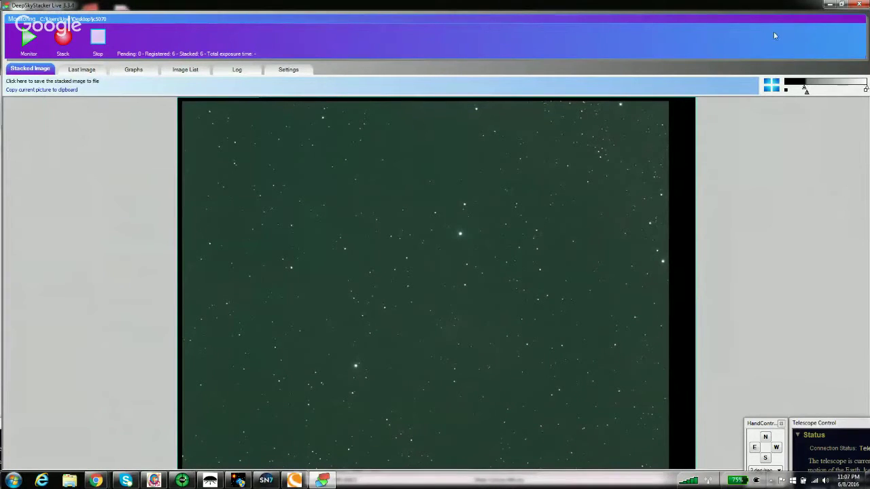
{"action": "left_click", "coordinate": [824, 7]}
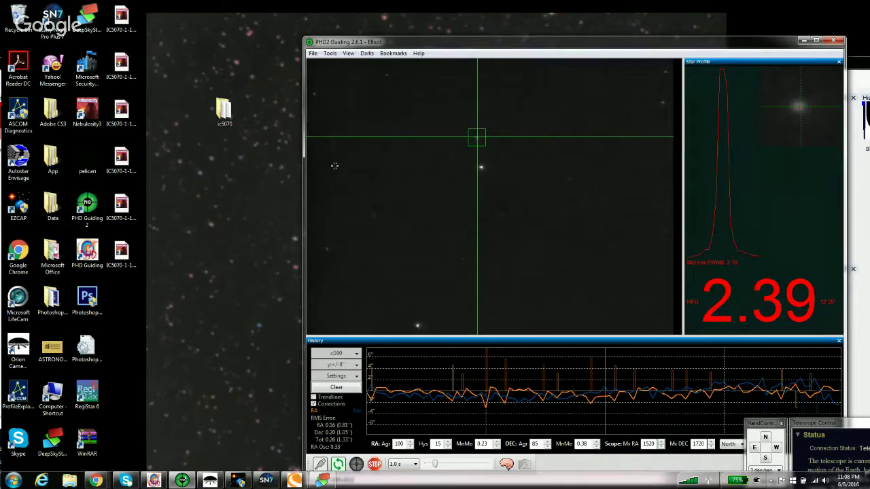
- Bring up Starry Night, zoom out to 15°×8° and centre the telescope crosshair near Deneb
{"action": "left_click", "coordinate": [264, 481]}
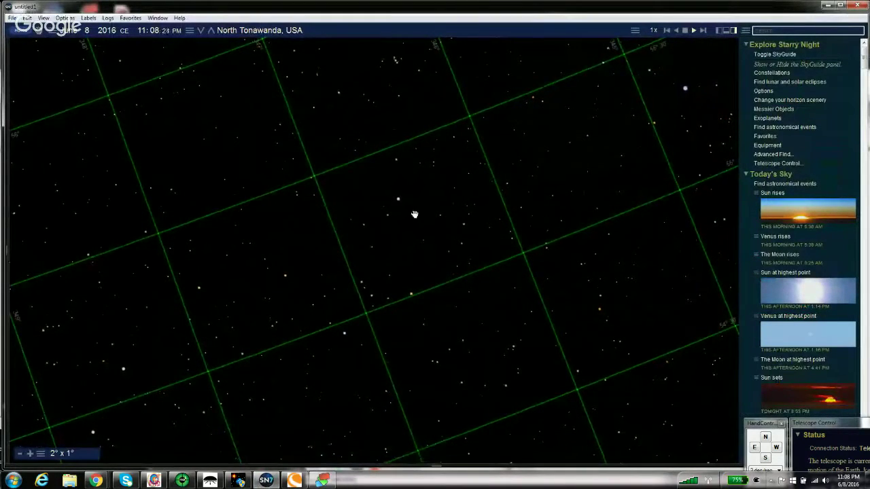
{"action": "scroll", "coordinate": [414, 215], "scroll_direction": "down", "scroll_amount": 3}
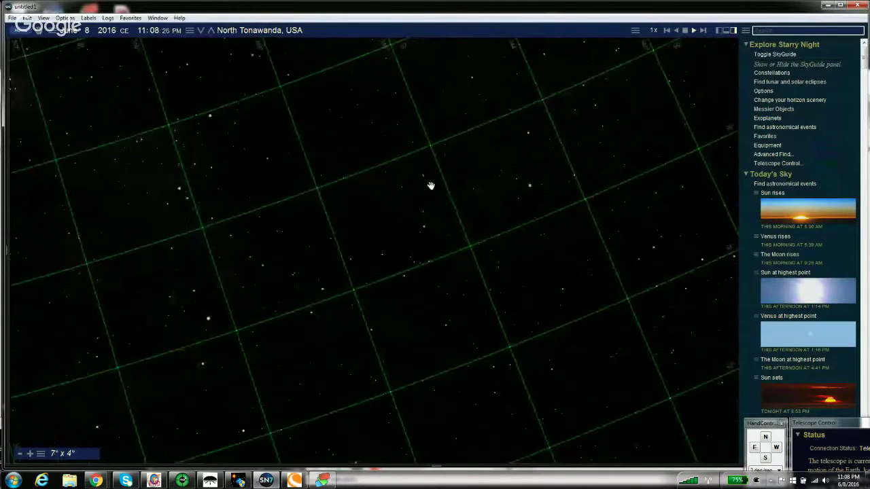
{"action": "scroll", "coordinate": [414, 175], "scroll_direction": "down", "scroll_amount": 3}
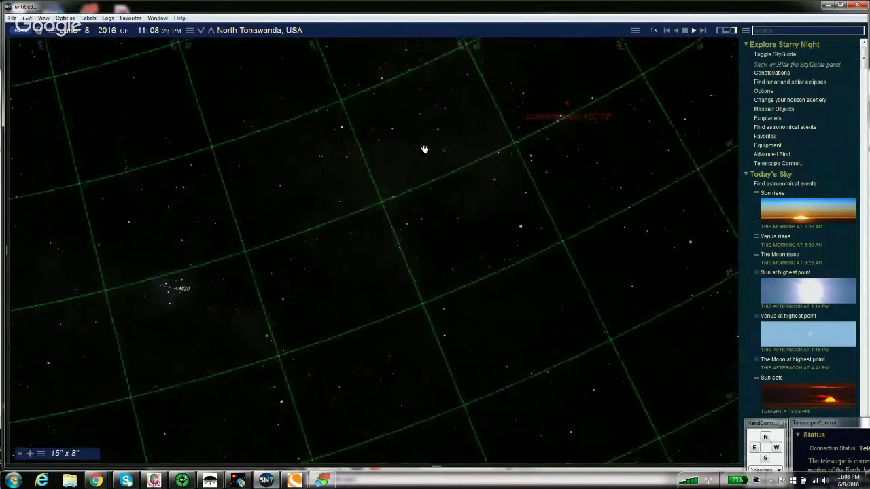
{"action": "left_click_drag", "start_coordinate": [390, 206], "coordinate": [253, 307]}
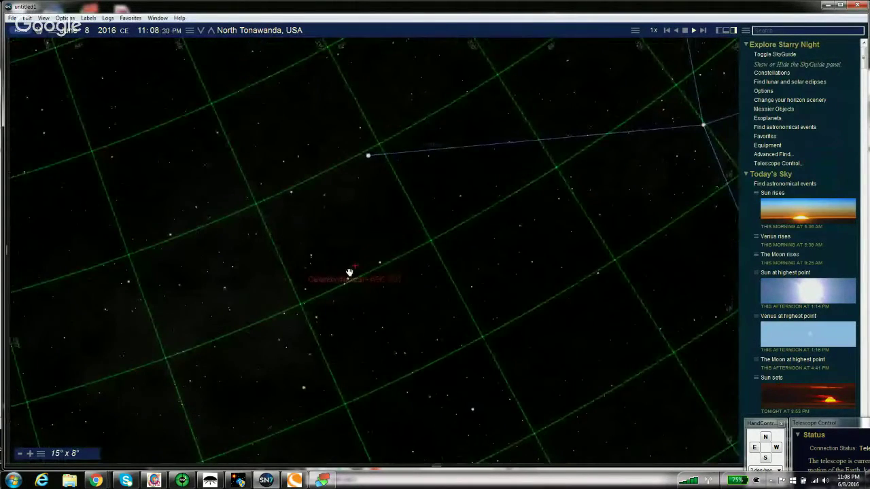
{"action": "mouse_move", "coordinate": [368, 152]}
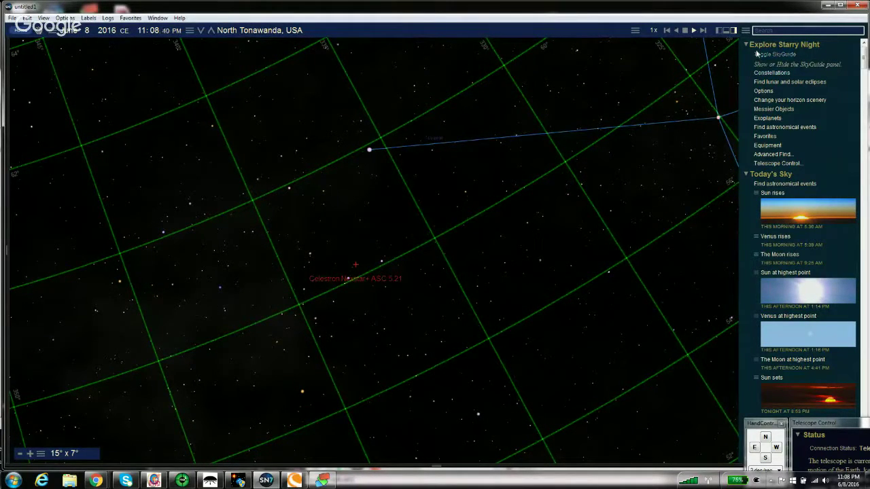
- Toggle All-Sky Image under Stars on and off, then pan the chart toward M29
{"action": "left_click", "coordinate": [760, 93]}
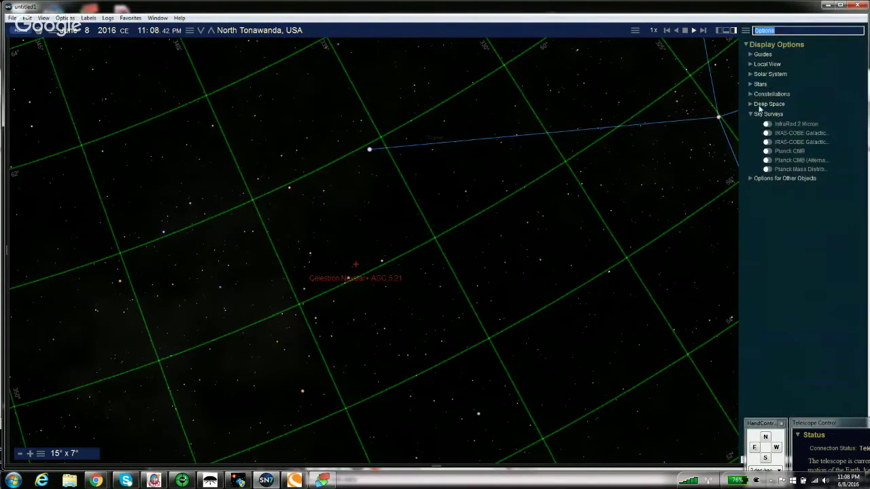
{"action": "left_click", "coordinate": [749, 84]}
{"action": "left_click", "coordinate": [768, 95]}
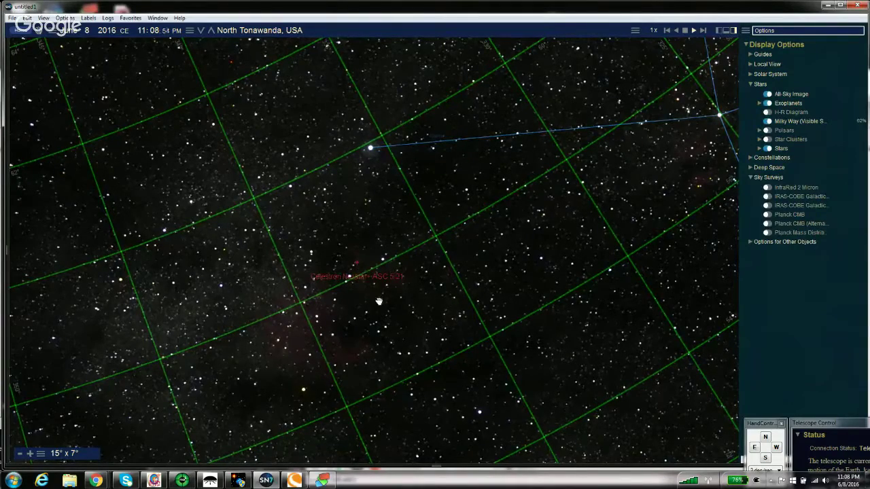
{"action": "left_click", "coordinate": [765, 95]}
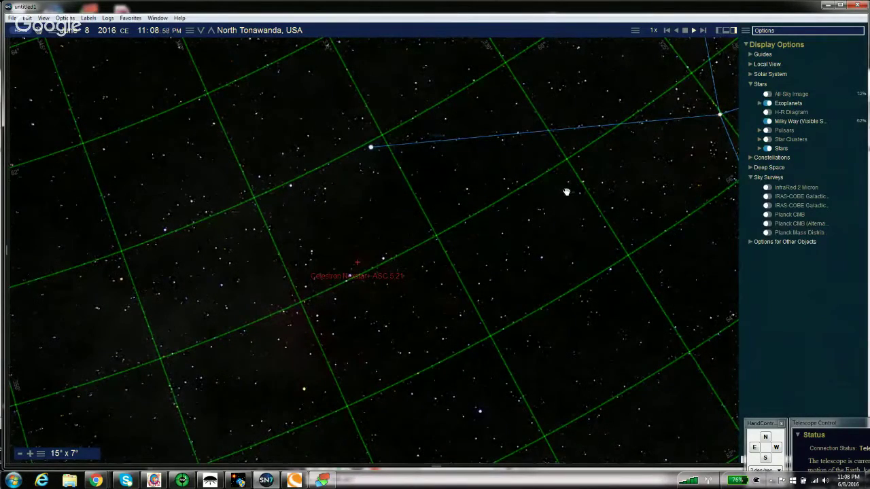
{"action": "scroll", "coordinate": [568, 191], "scroll_direction": "down", "scroll_amount": 1}
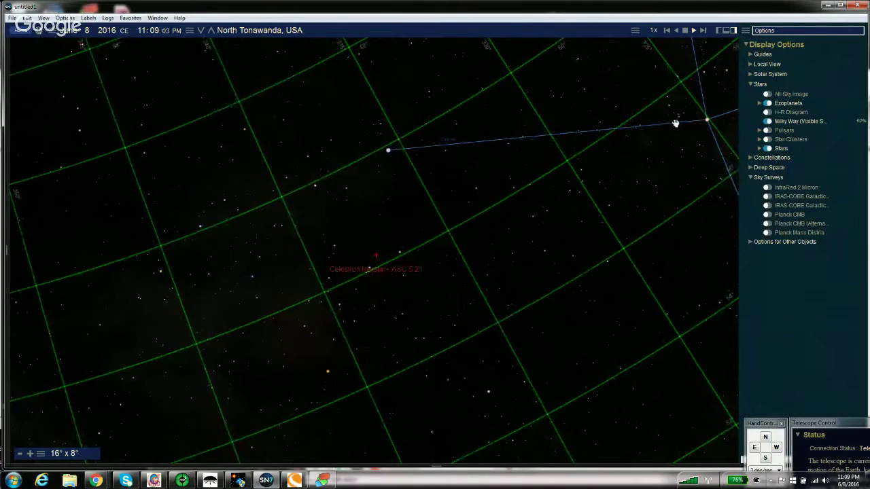
{"action": "left_click_drag", "start_coordinate": [671, 124], "coordinate": [369, 170]}
{"action": "mouse_move", "coordinate": [406, 166]}
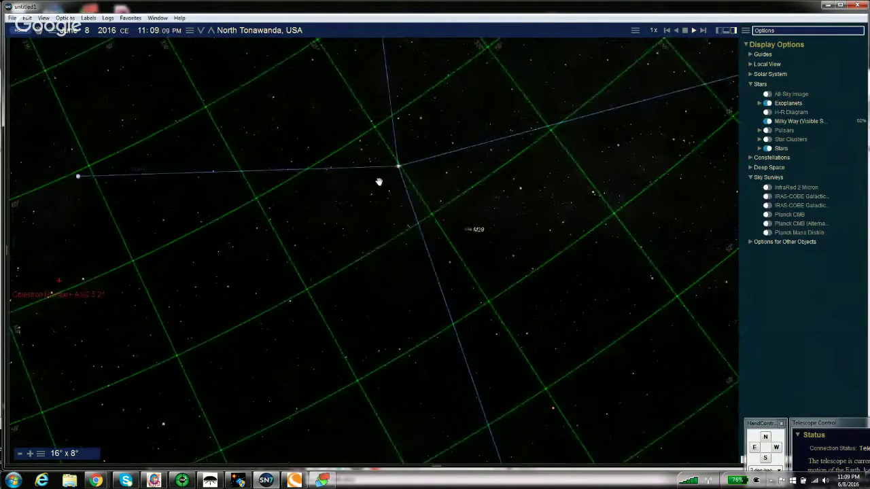
- Restart EZCAP's IC5070 Planner run of 11 × 180 s frames
{"action": "left_click", "coordinate": [321, 481]}
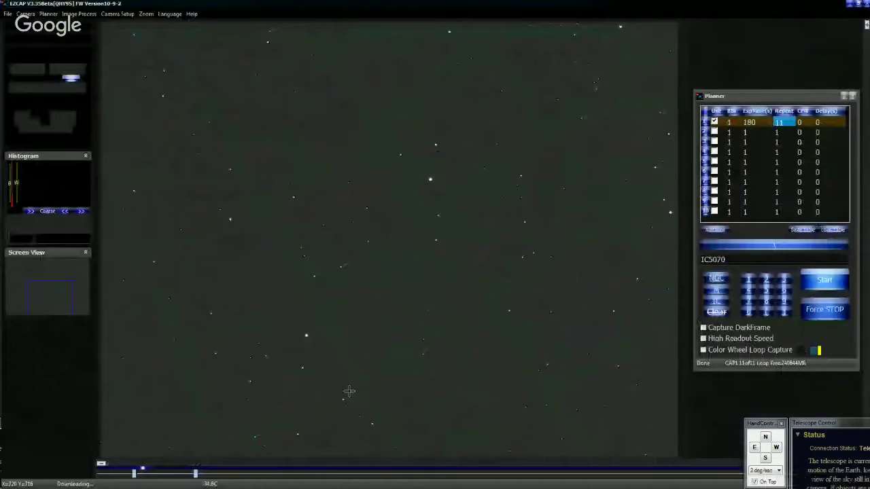
{"action": "left_click", "coordinate": [825, 288]}
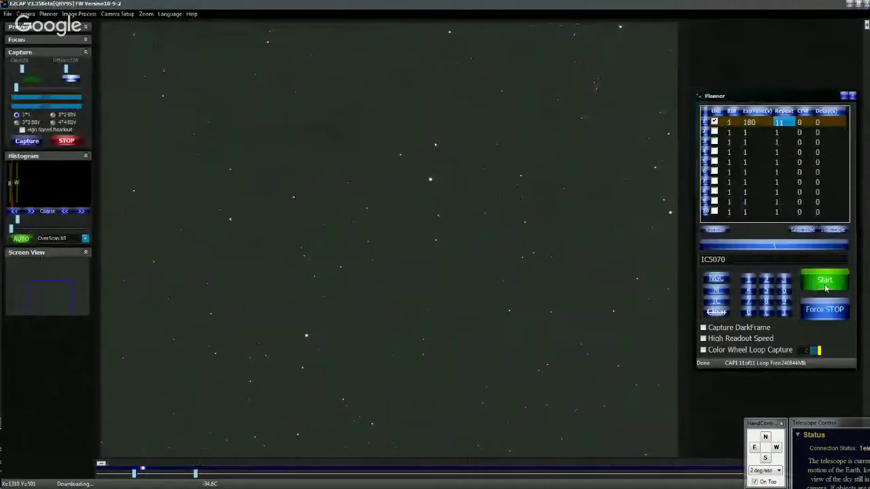
{"action": "left_click", "coordinate": [825, 288]}
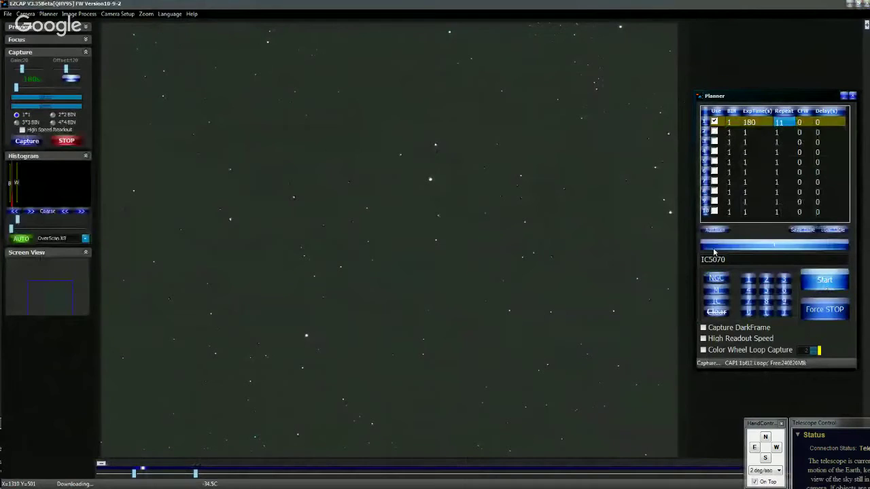
- Minimize EZCAP and switch on the All-Sky Image in Starry Night's star display options
{"action": "left_click", "coordinate": [849, 4]}
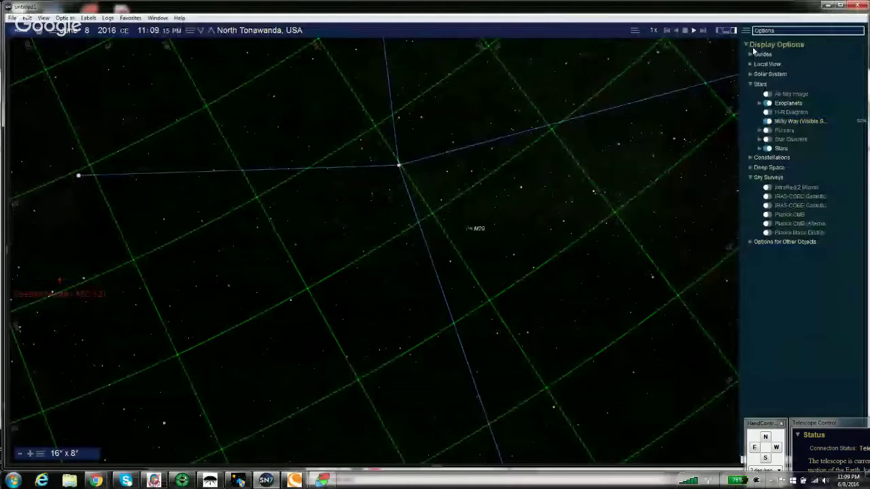
{"action": "mouse_move", "coordinate": [399, 165]}
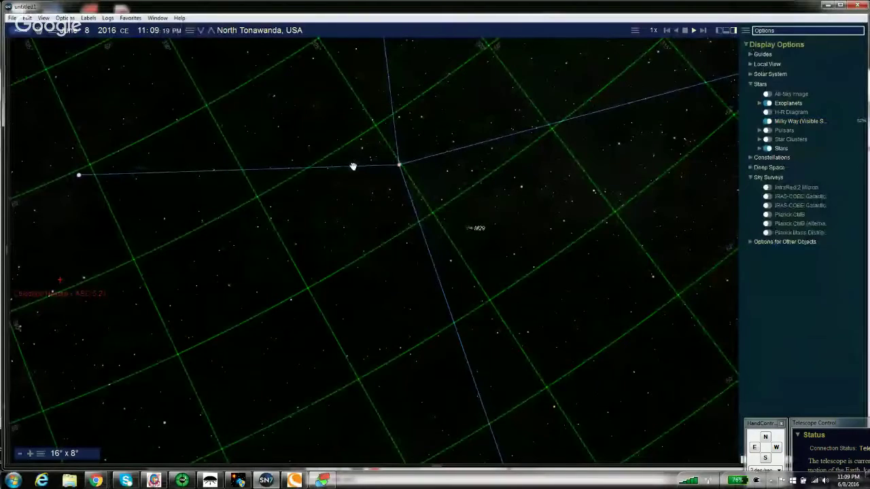
{"action": "left_click", "coordinate": [768, 95]}
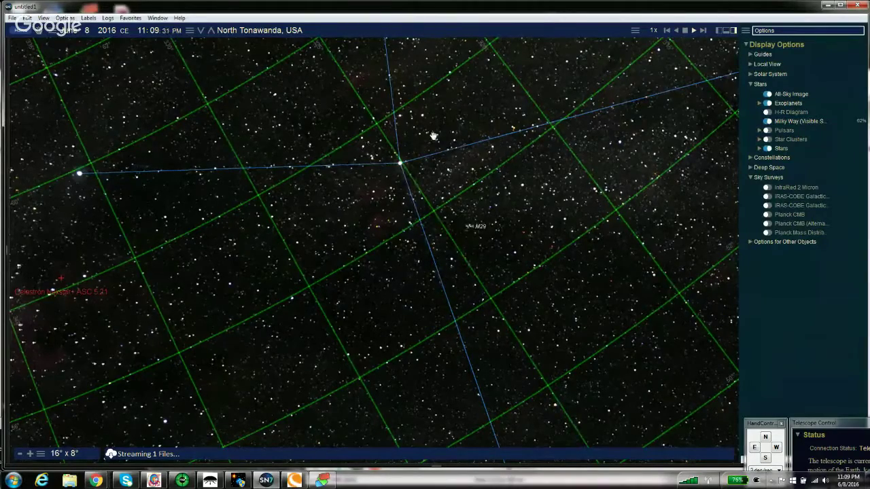
- Zoom and pan to frame the telescope marker near M29 in an 18° × 9° field
{"action": "scroll", "coordinate": [353, 181], "scroll_direction": "down", "scroll_amount": 2}
{"action": "scroll", "coordinate": [352, 181], "scroll_direction": "down", "scroll_amount": 2}
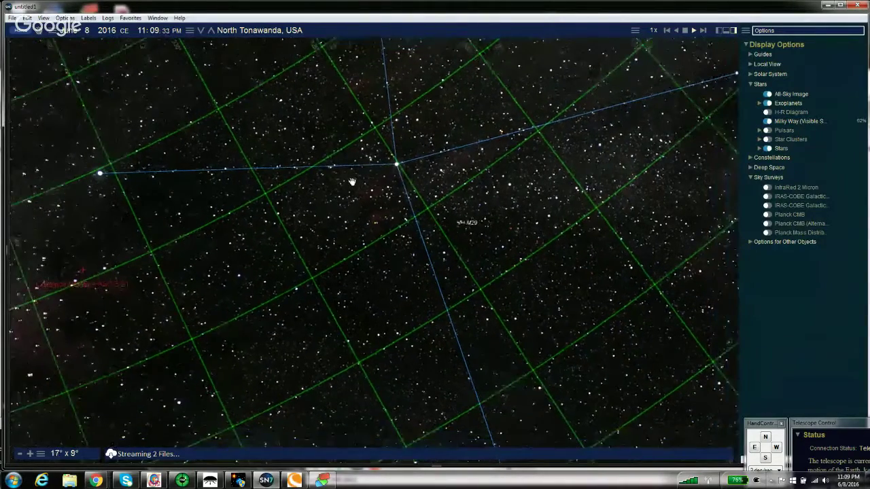
{"action": "left_click_drag", "start_coordinate": [297, 212], "coordinate": [391, 197]}
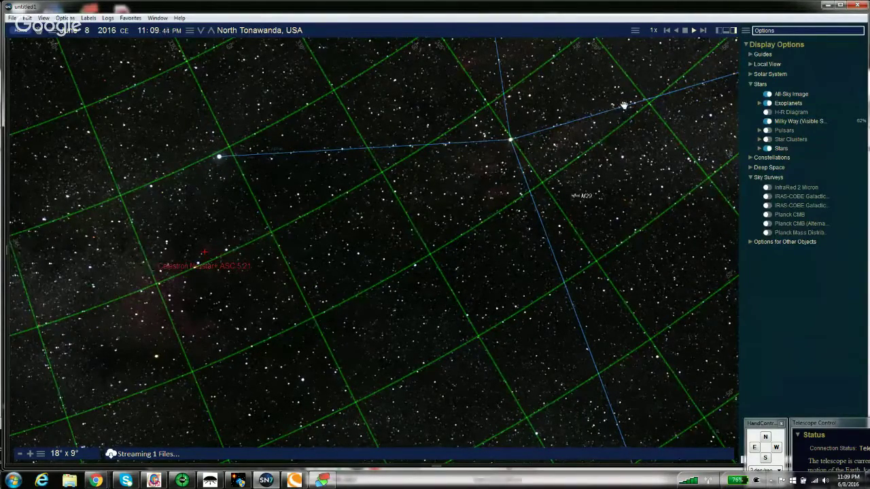
{"action": "left_click_drag", "start_coordinate": [624, 102], "coordinate": [499, 151]}
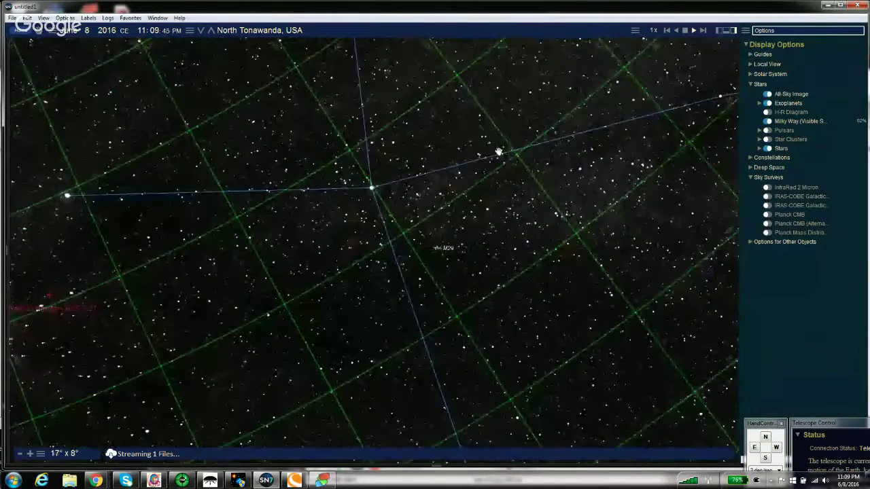
{"action": "scroll", "coordinate": [499, 151], "scroll_direction": "up", "scroll_amount": 1}
{"action": "scroll", "coordinate": [498, 156], "scroll_direction": "up", "scroll_amount": 1}
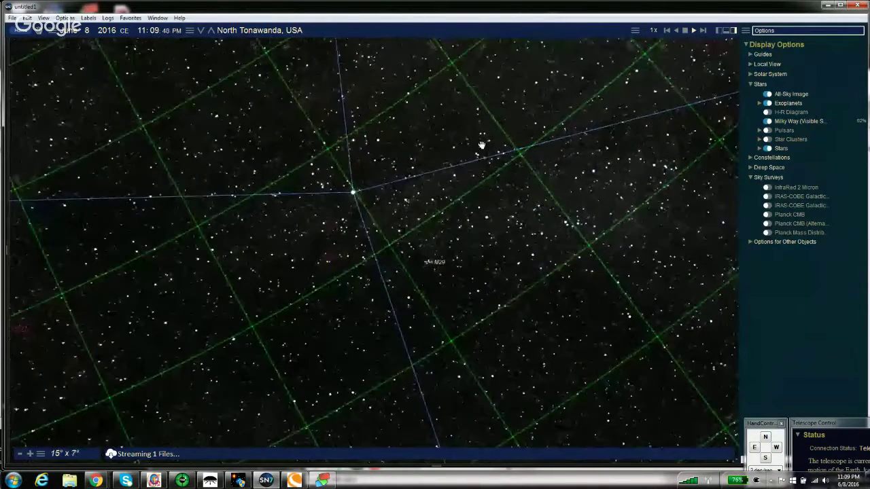
{"action": "scroll", "coordinate": [426, 178], "scroll_direction": "down", "scroll_amount": 2}
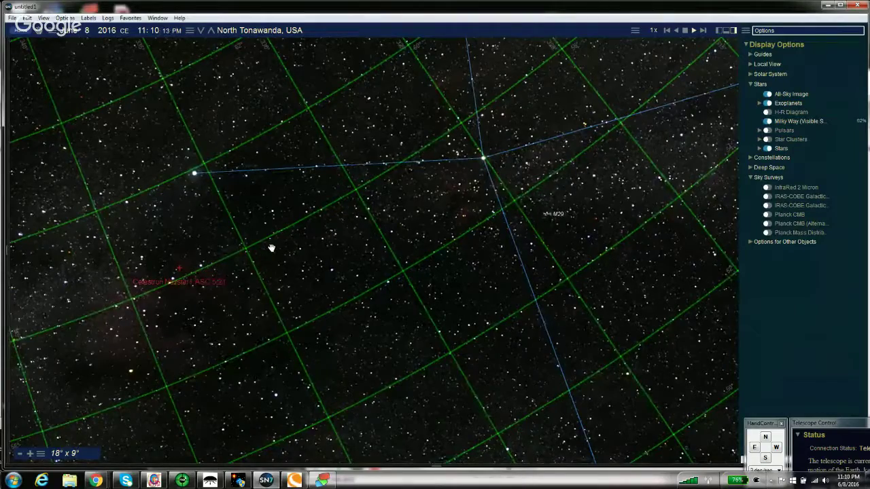
{"action": "scroll", "coordinate": [299, 246], "scroll_direction": "down", "scroll_amount": 2}
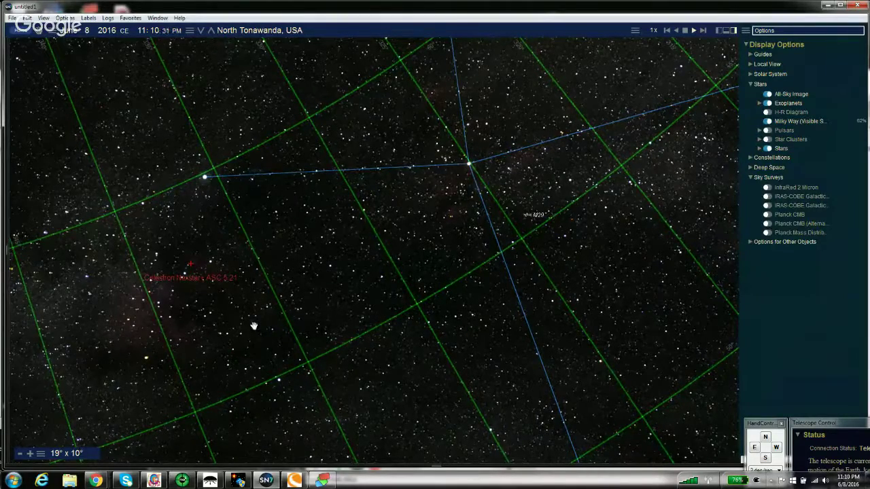
{"action": "mouse_move", "coordinate": [252, 324]}
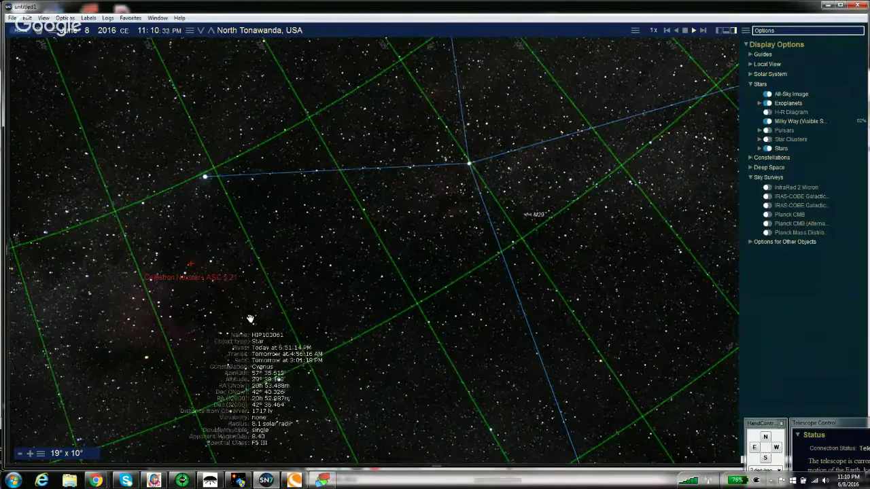